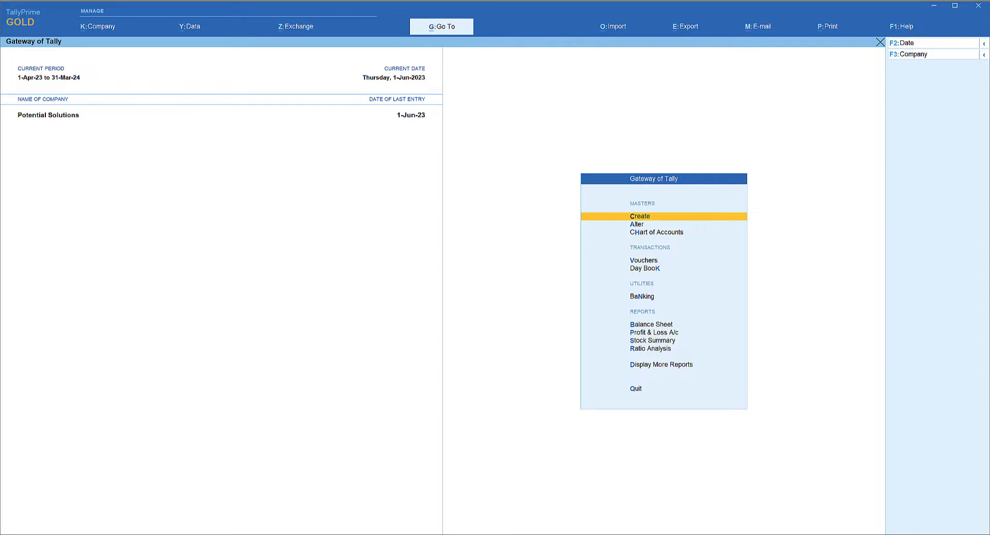
- Start Sales voucher No. 2 dated 1-Jun-23 and switch it to As Voucher mode
key(Down)
key(Down)
key(Down)
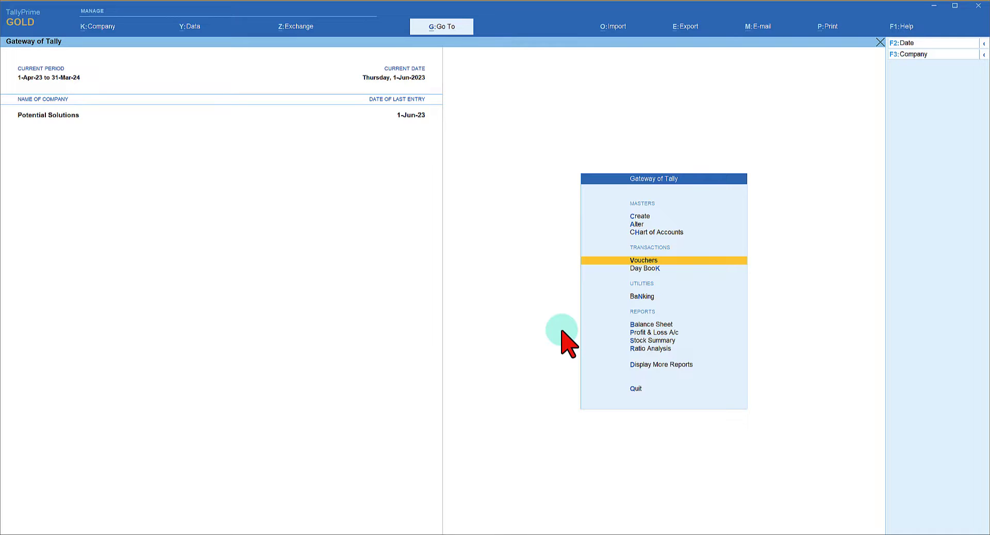
key(Return)
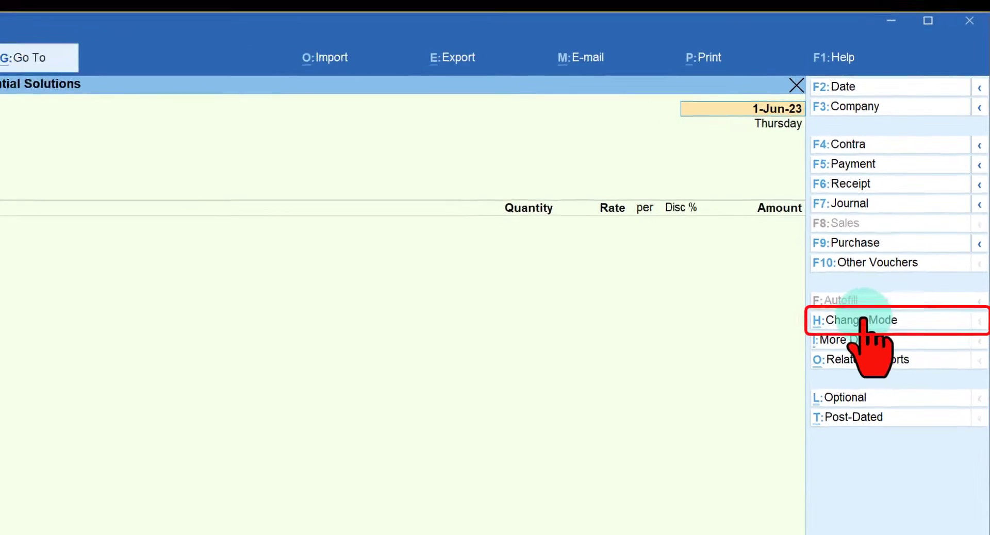
click(862, 320)
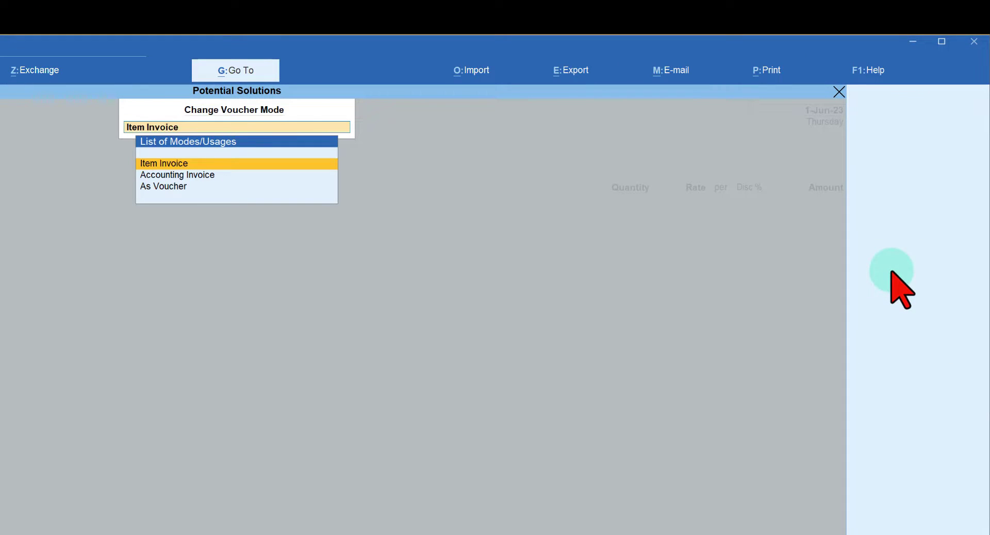
key(Down)
key(Down)
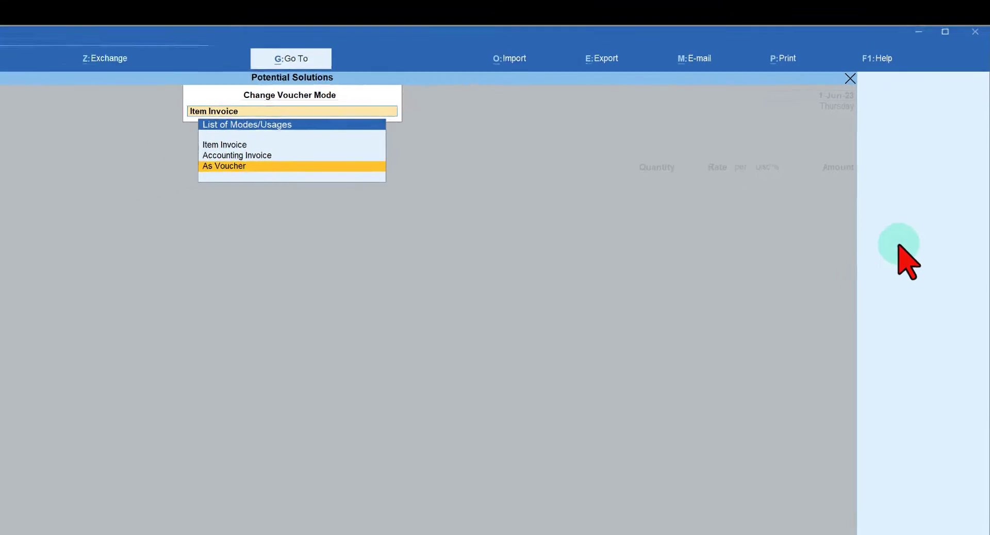
key(Return)
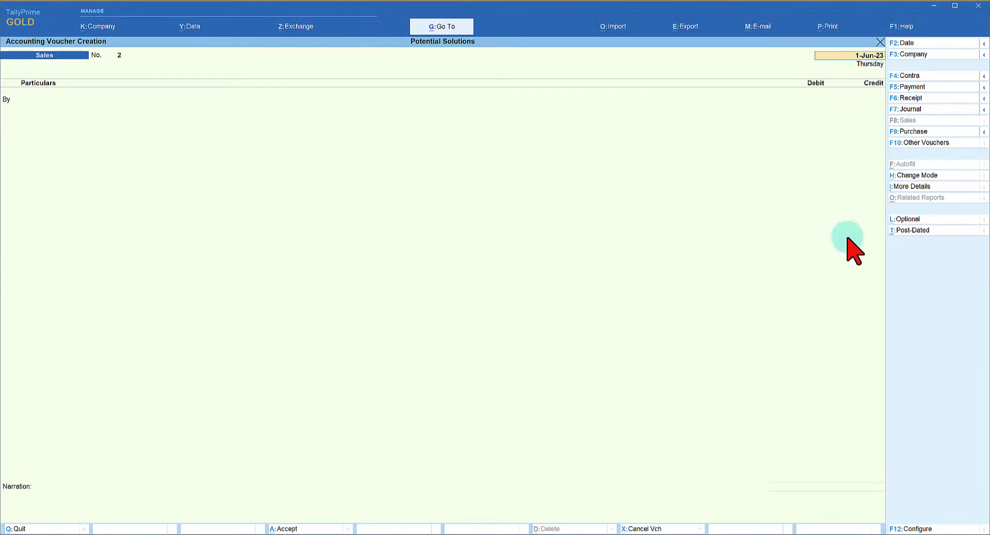
key(Return)
key(Down)
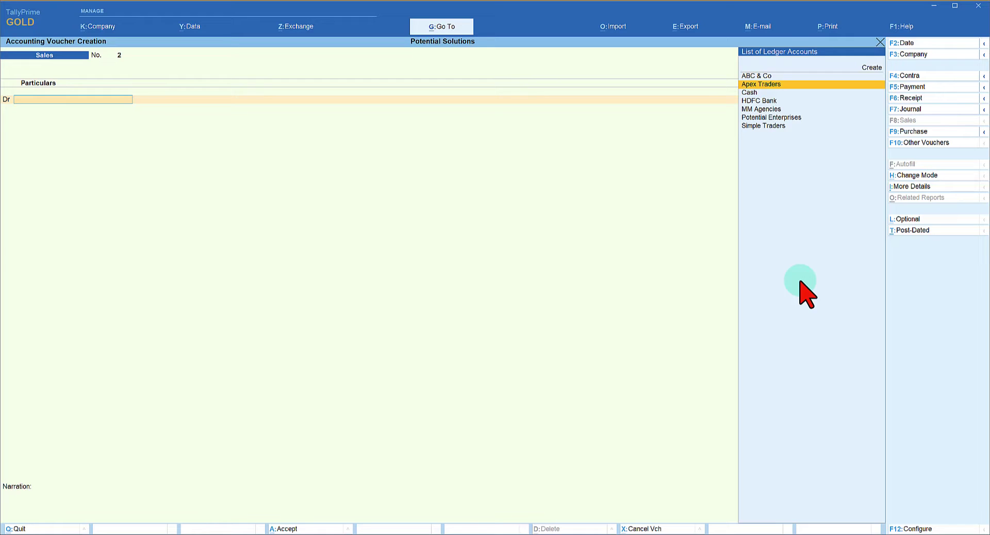
key(Return)
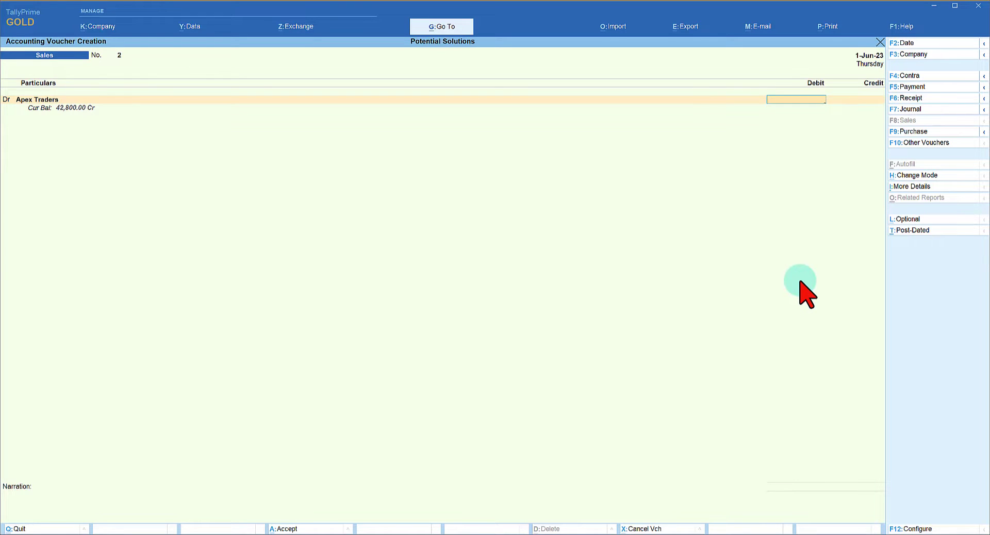
- Debit Apex Traders 7,000 as a New Ref and credit Sales with 5 Nos of Product - A at 1,200
text(7000)
key(Return)
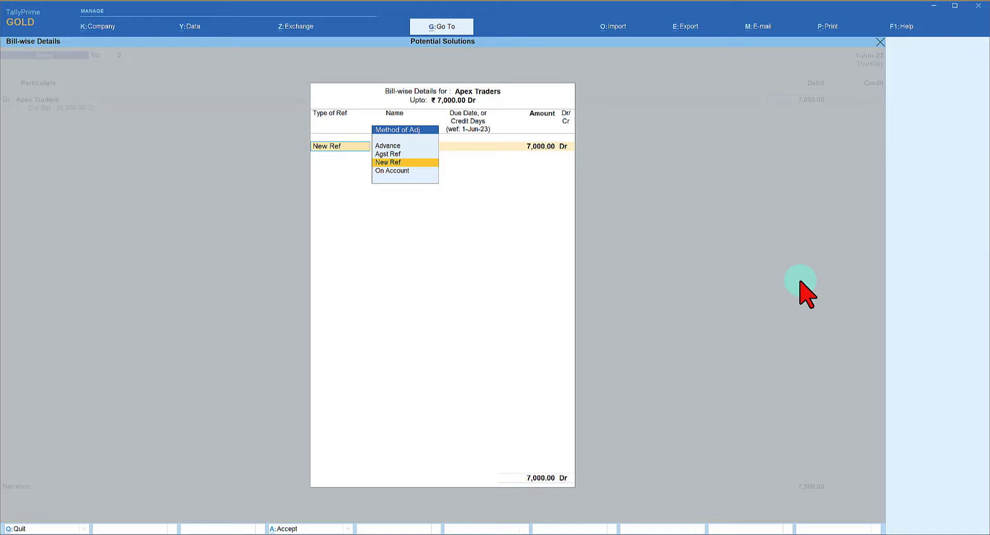
key(Return)
key(Return)
key(Return)
key(Return)
key(Return)
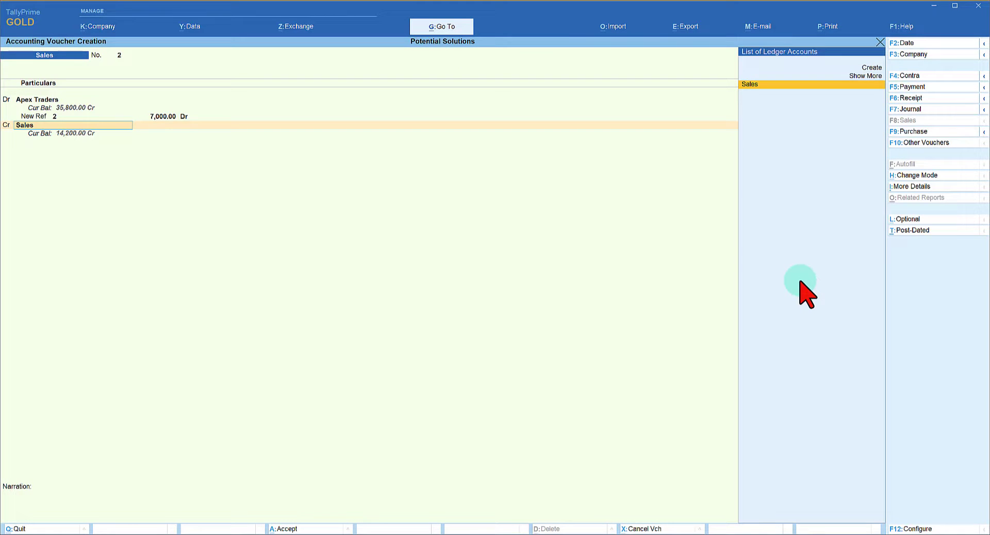
key(Return)
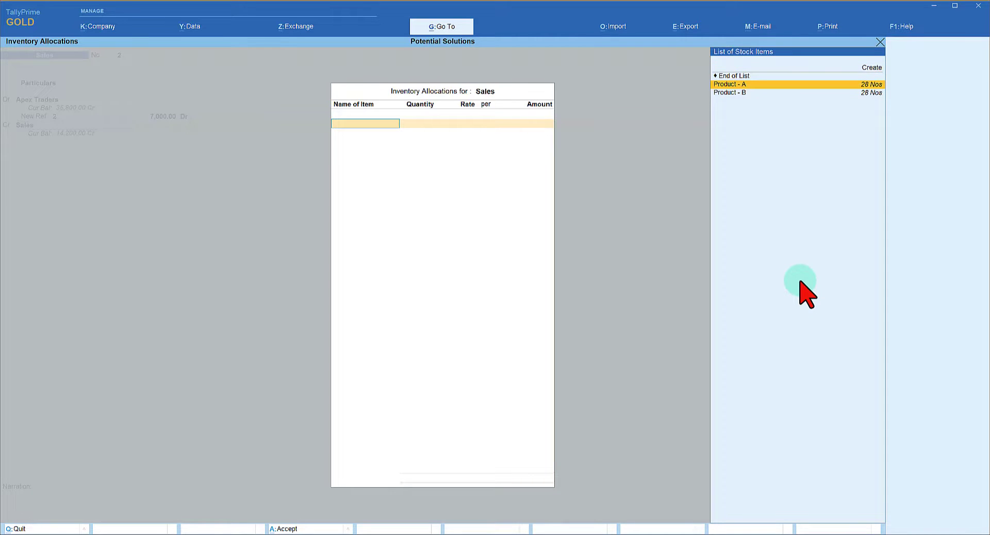
key(Return)
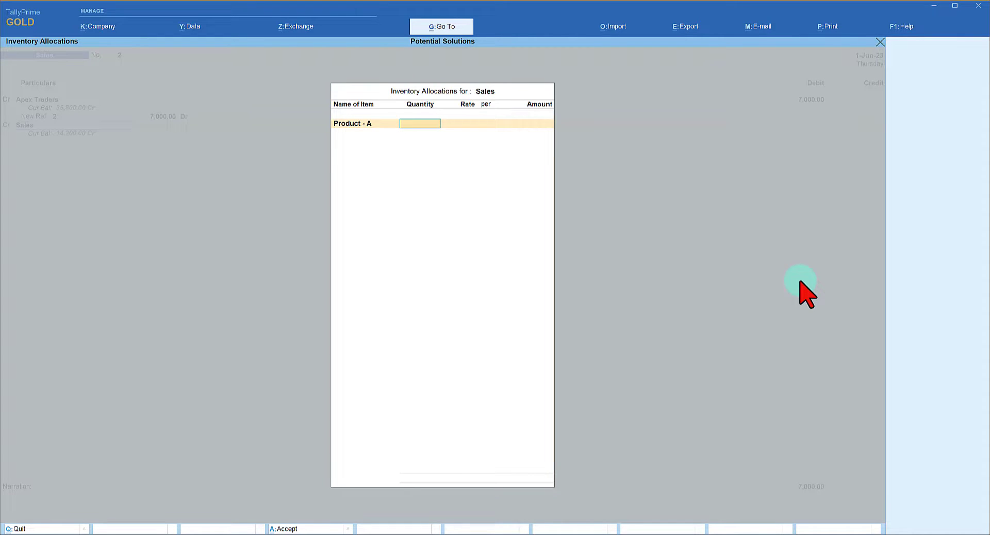
key(Return)
key(Return)
key(Return)
key(Return)
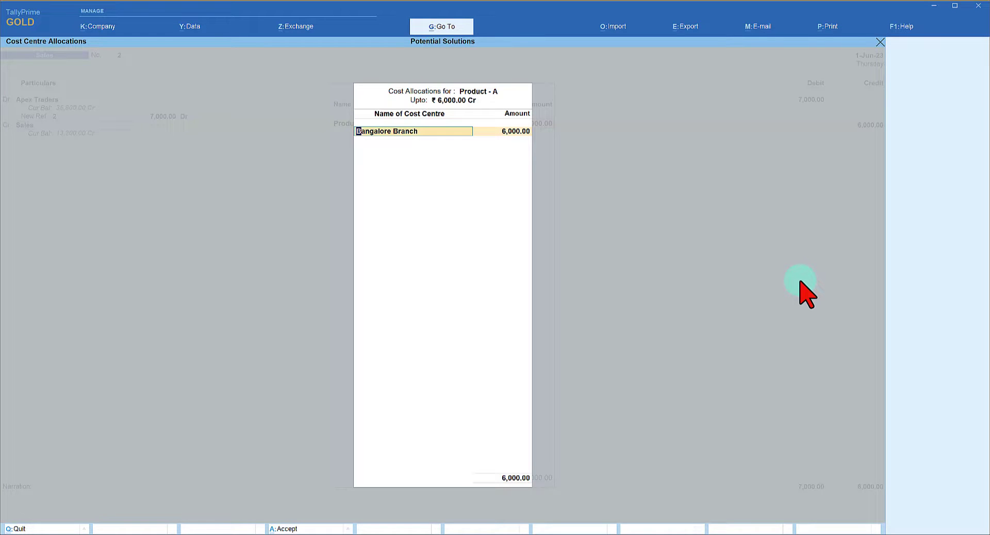
- Allocate the 6,000.00 Product - A sale to the Product Sale cost centre
key(BackSpace)
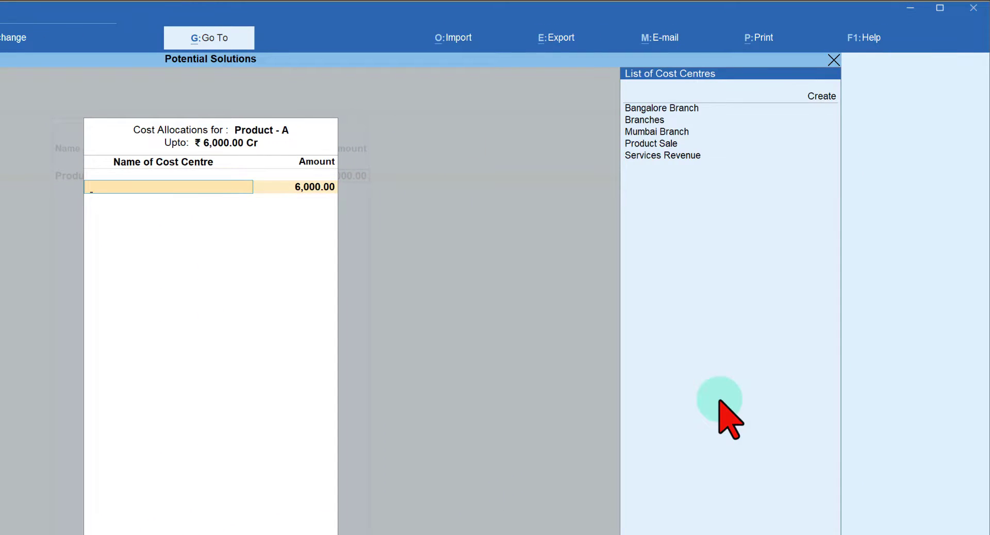
key(Down)
key(Down)
key(Down)
key(Down)
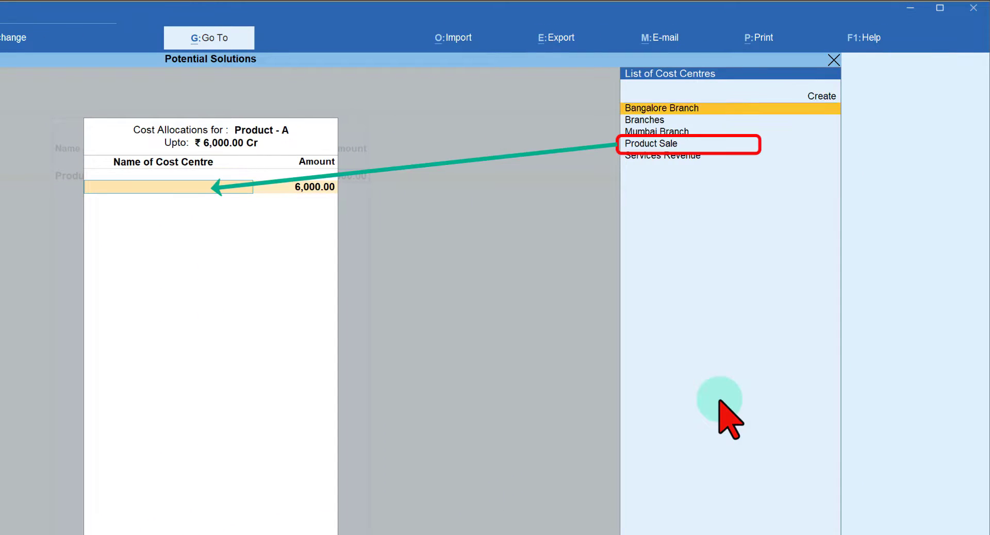
key(Return)
key(Return)
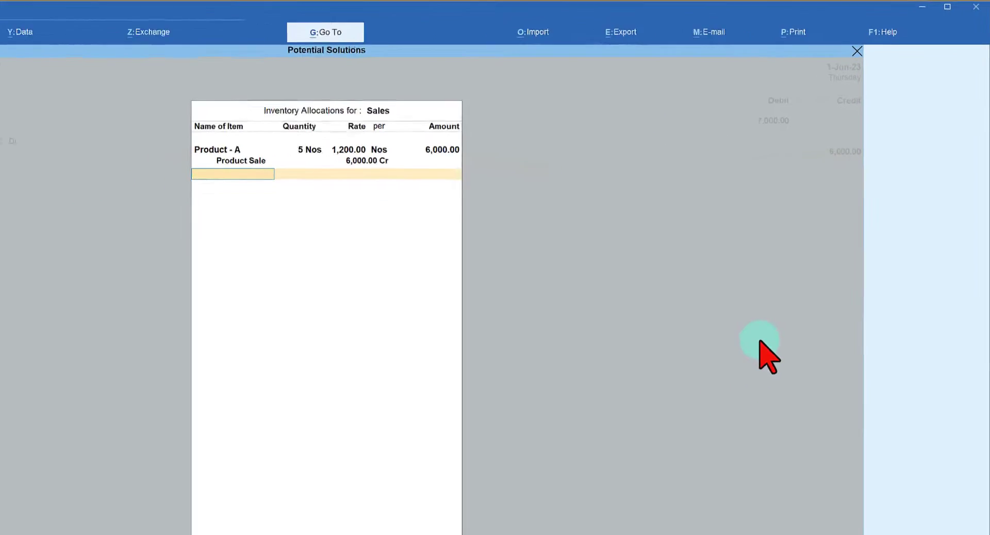
key(Return)
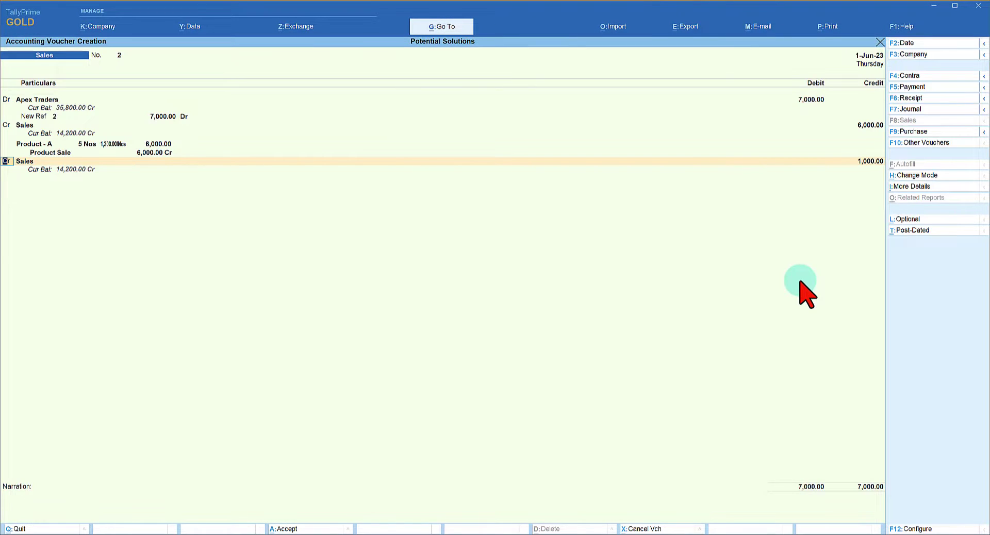
key(Return)
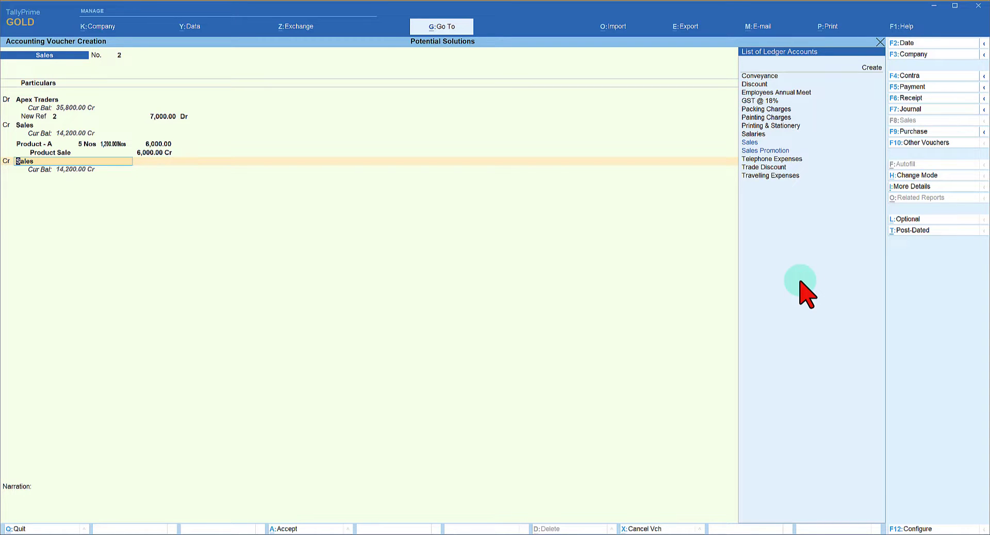
- Add a second Sales credit of 1,000.00 with no items, allocated to Services Revenue
key(Return)
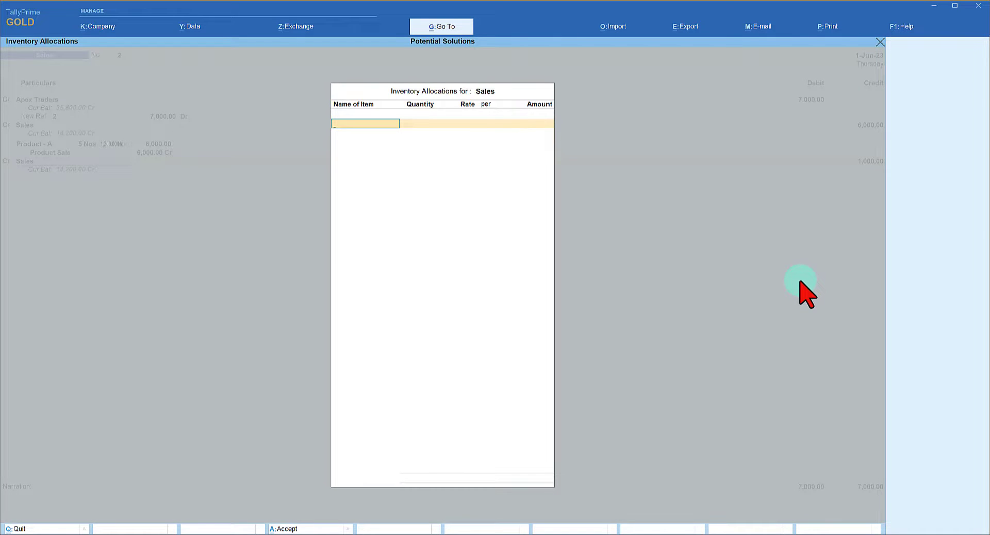
key(Return)
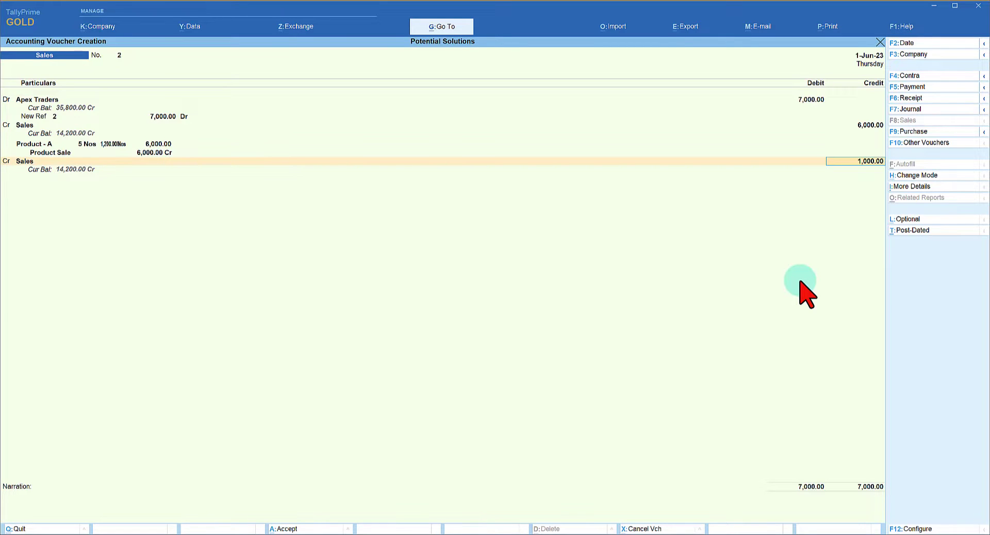
key(Return)
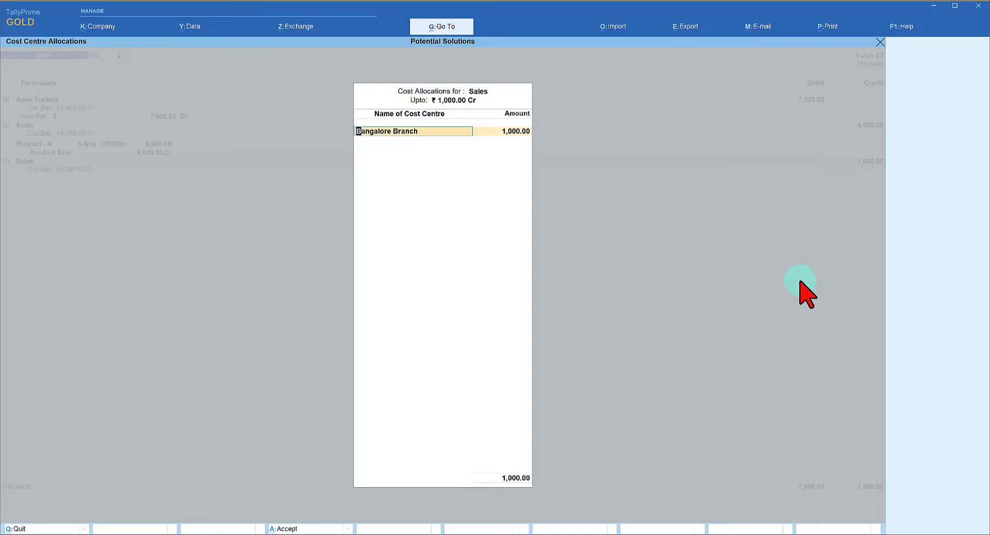
key(BackSpace)
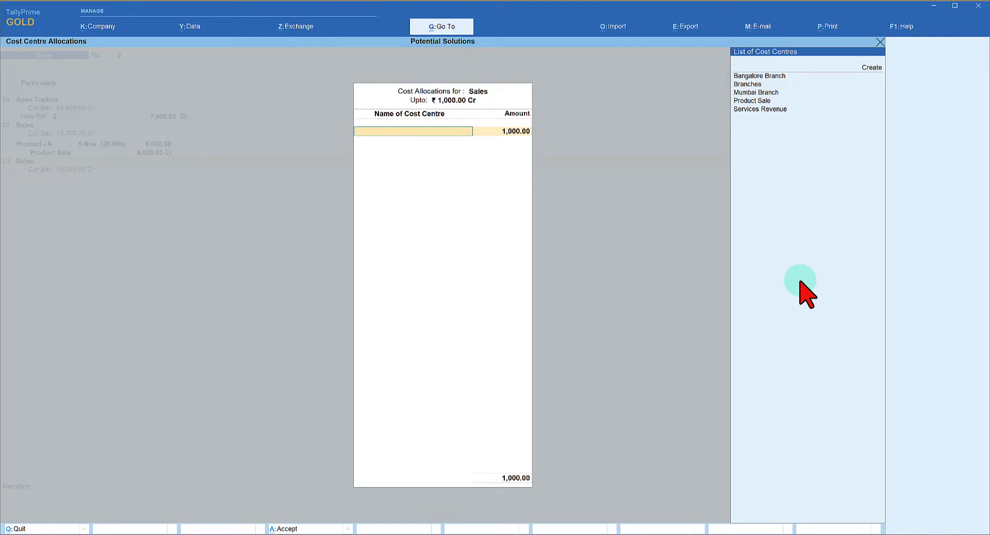
key(Down)
key(Down)
key(Down)
key(Down)
key(Down)
key(Down)
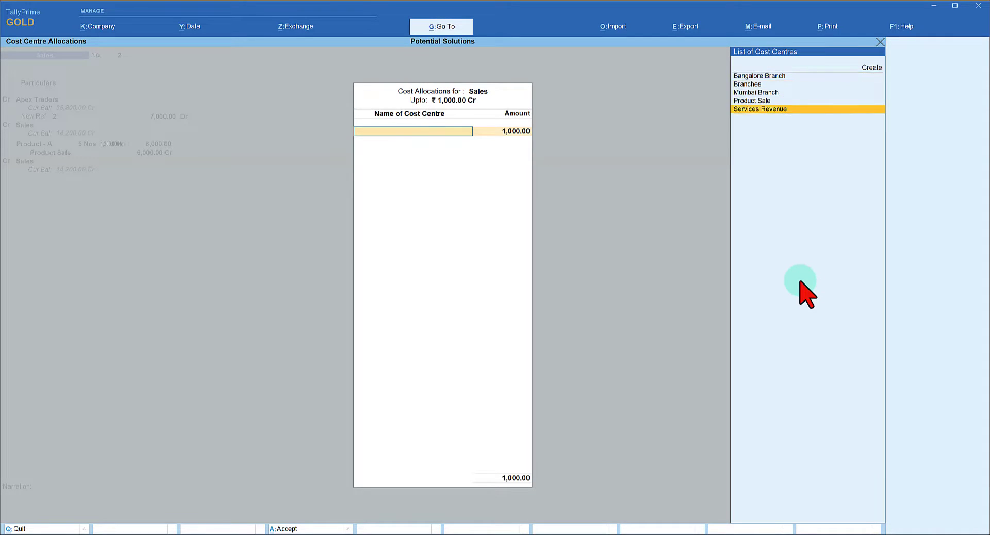
key(Return)
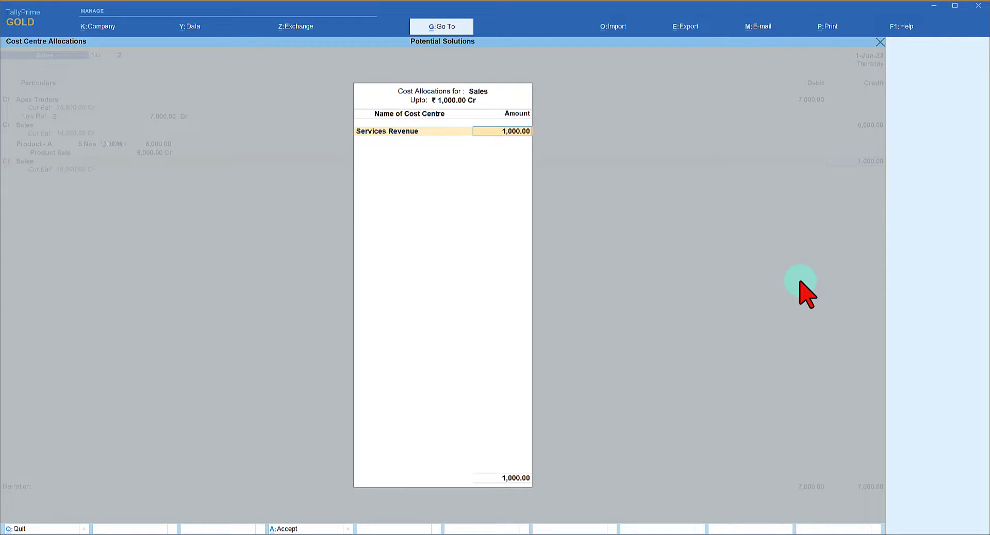
key(Return)
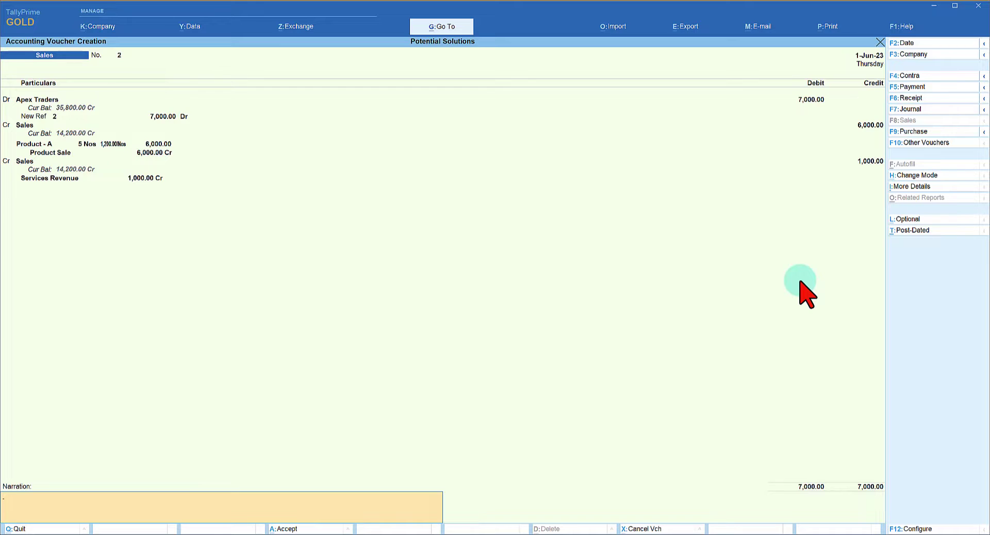
- Save Sales voucher No. 2 with Ctrl+A
key(Return)
key(Escape)
key(ctrl+a)
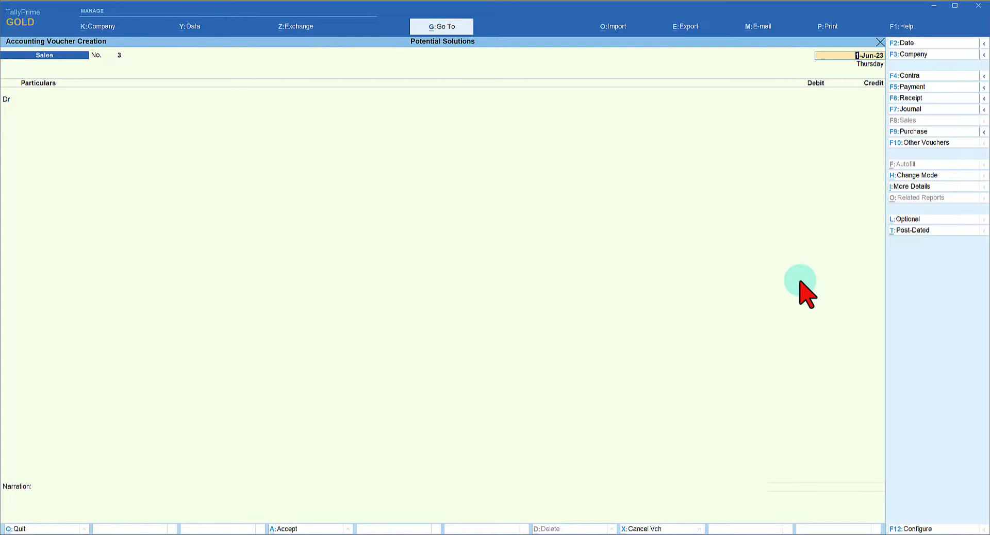
key(Escape)
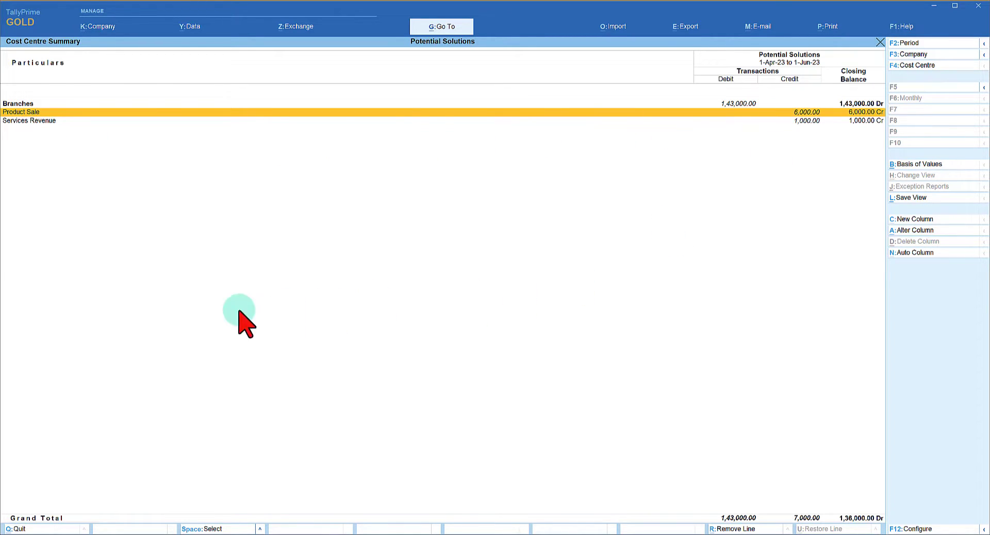
key(Escape)
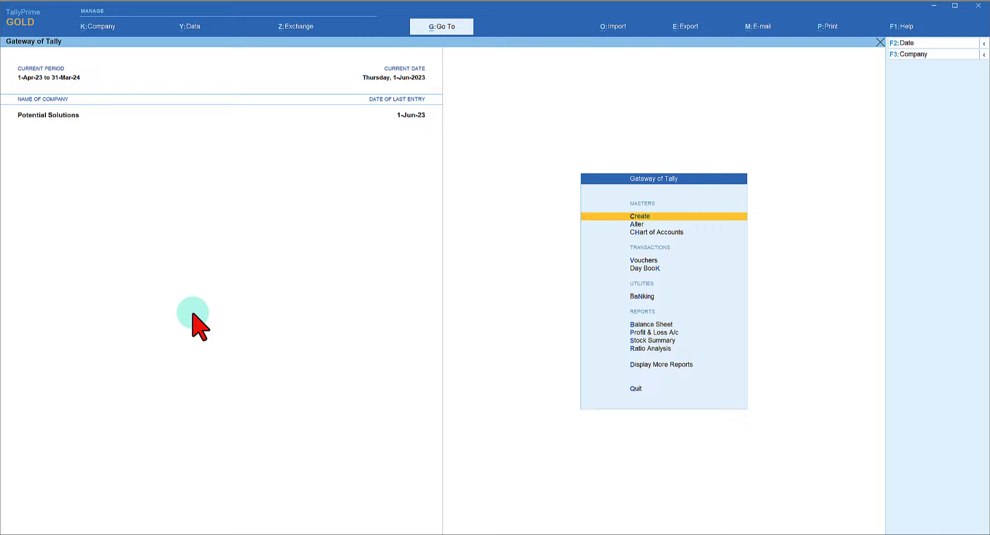
- Open Sales voucher No. 3 and set 'Select common Ledger Account for Item Allocation' to No
key(v)
key(F8)
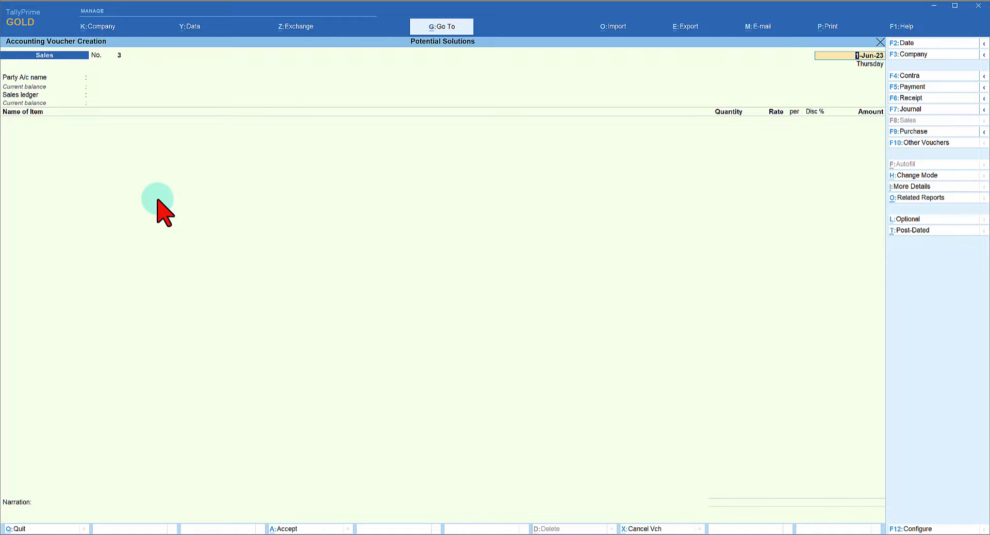
key(F12)
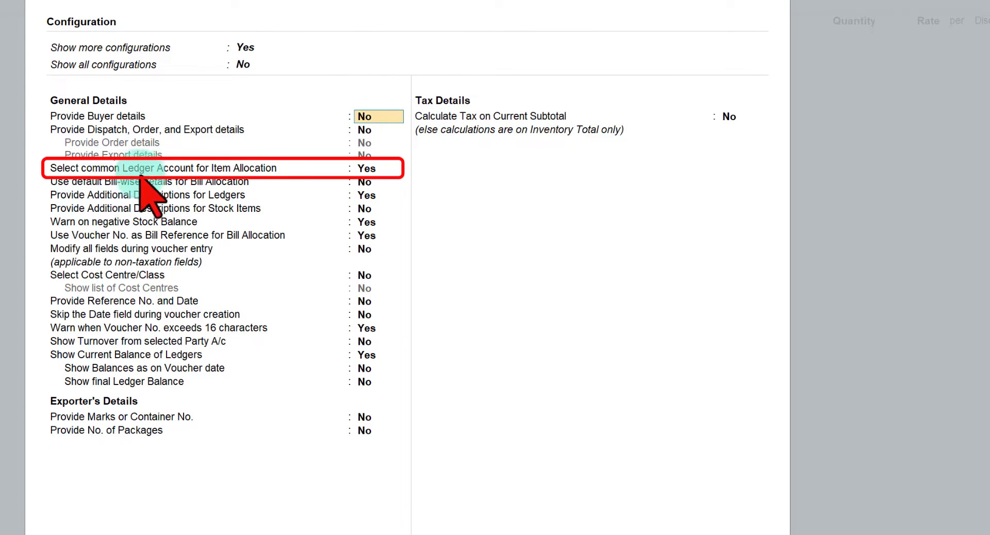
click(357, 171)
text(n)
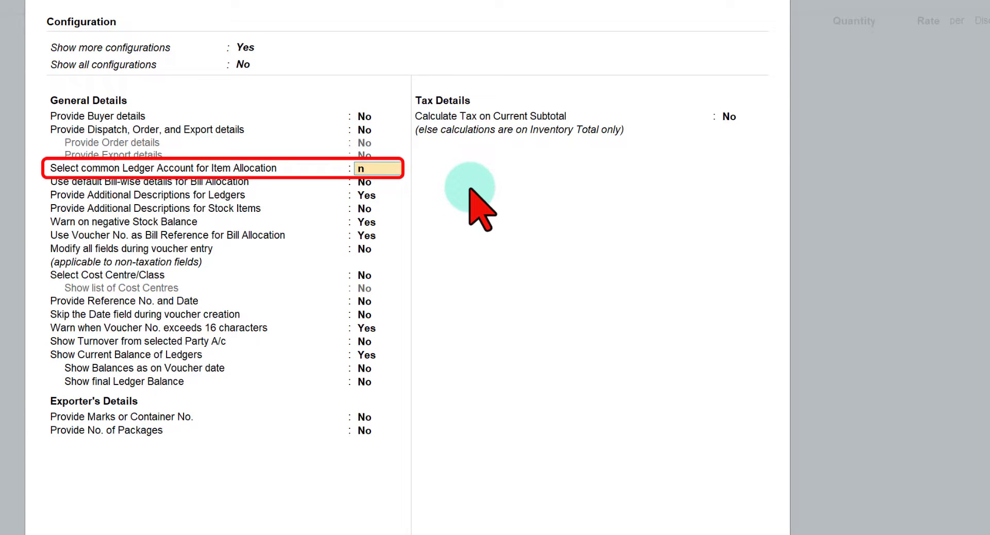
key(ctrl+a)
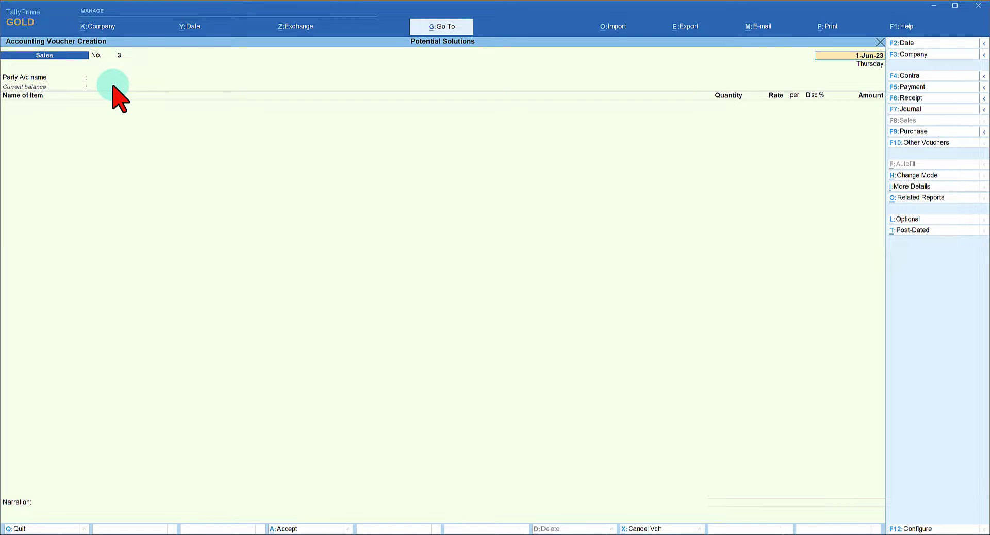
- Bill Apex Traders for 5 Nos of Product - A (6,000.00) on Sales, cost centre Product Sale
key(Return)
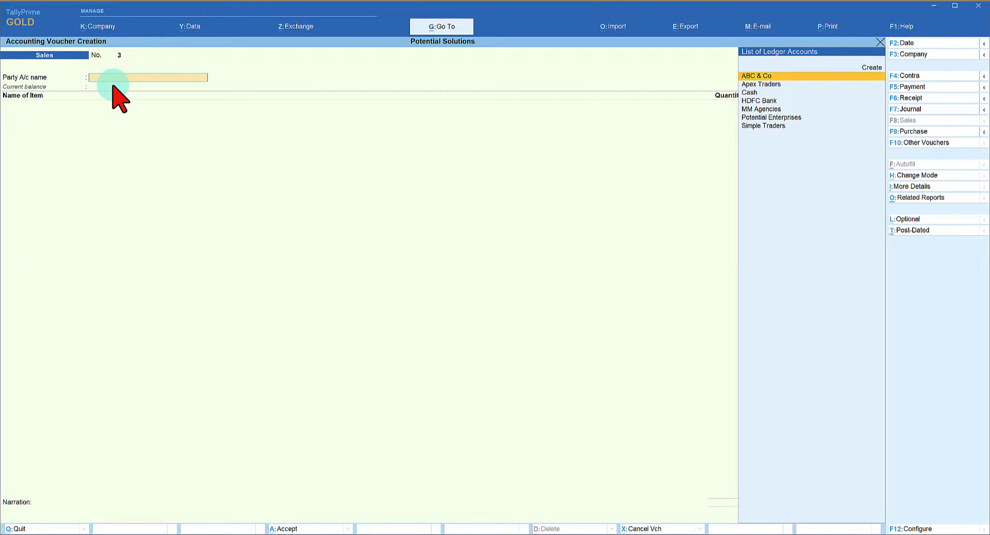
key(Down)
key(Return)
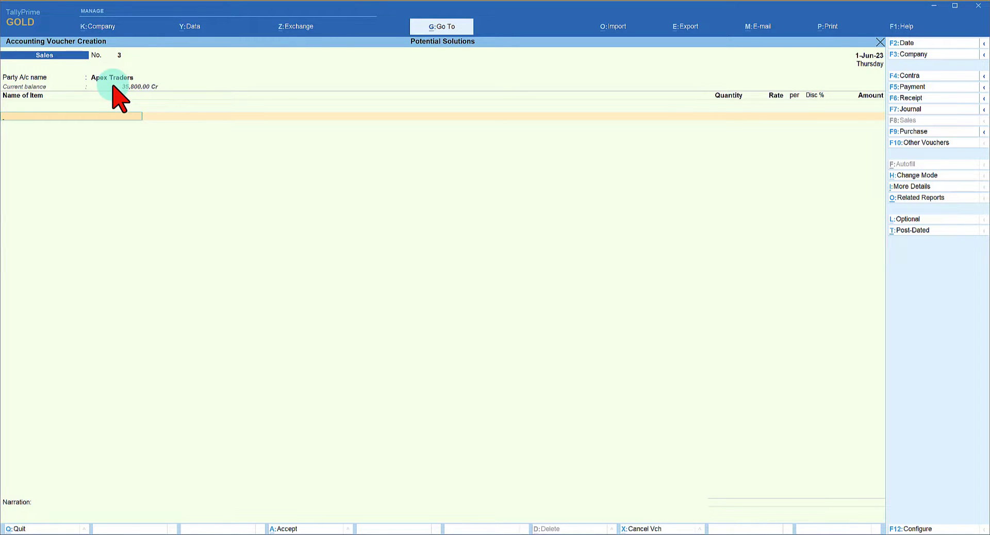
key(Down)
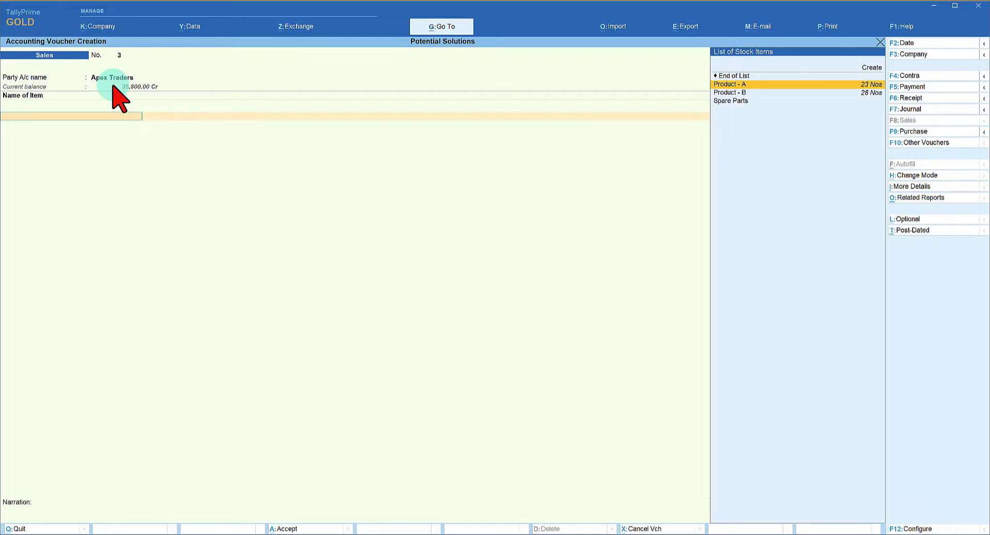
key(Return)
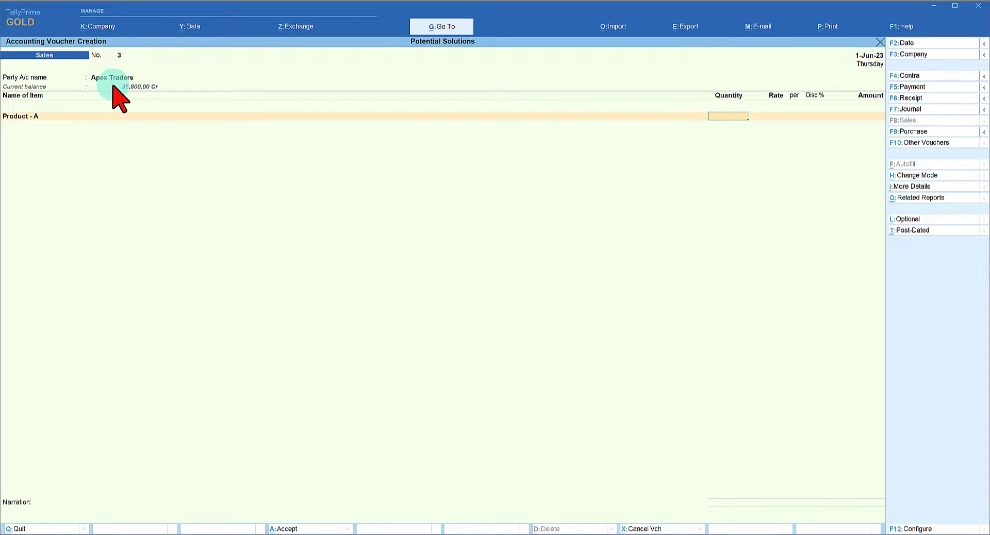
text(5)
key(Return)
key(Return)
key(Return)
key(Return)
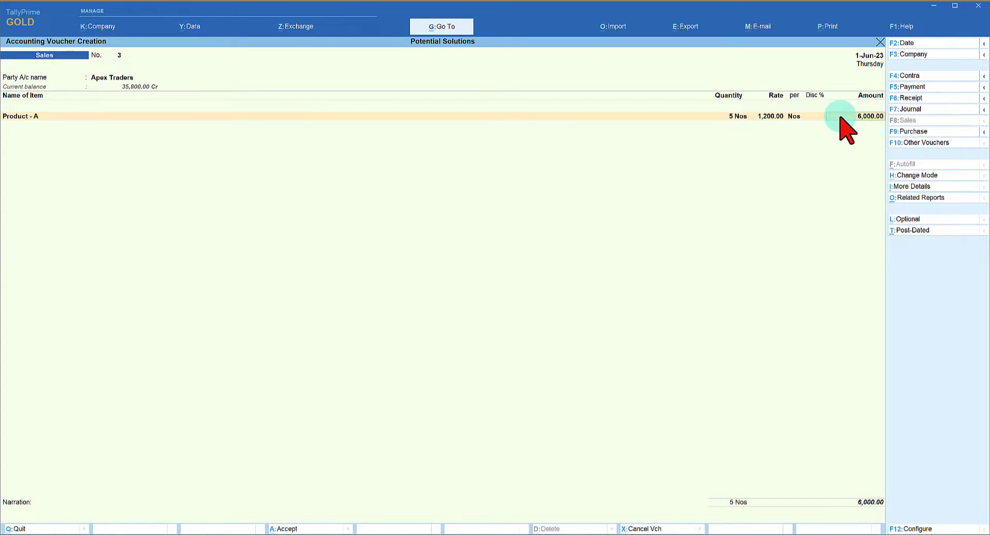
key(Return)
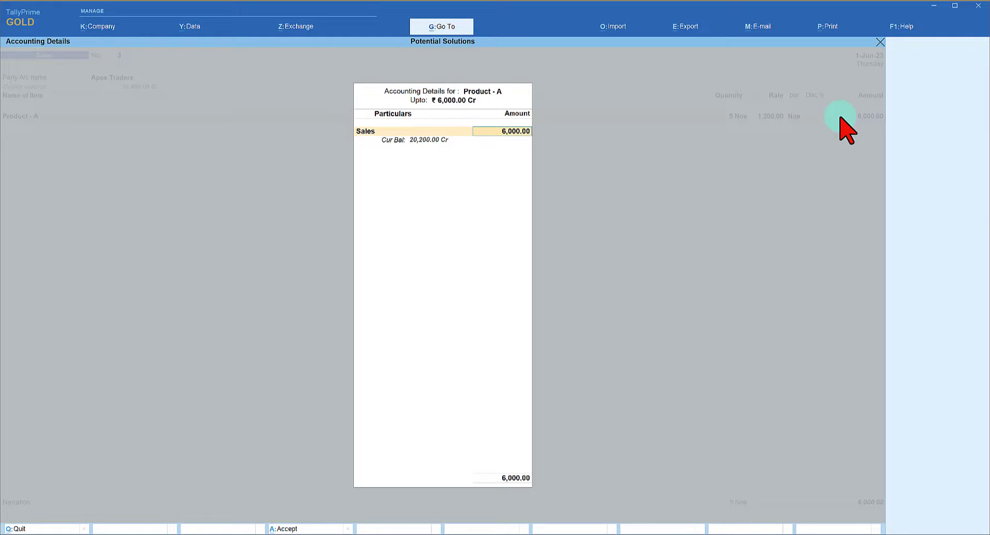
key(Return)
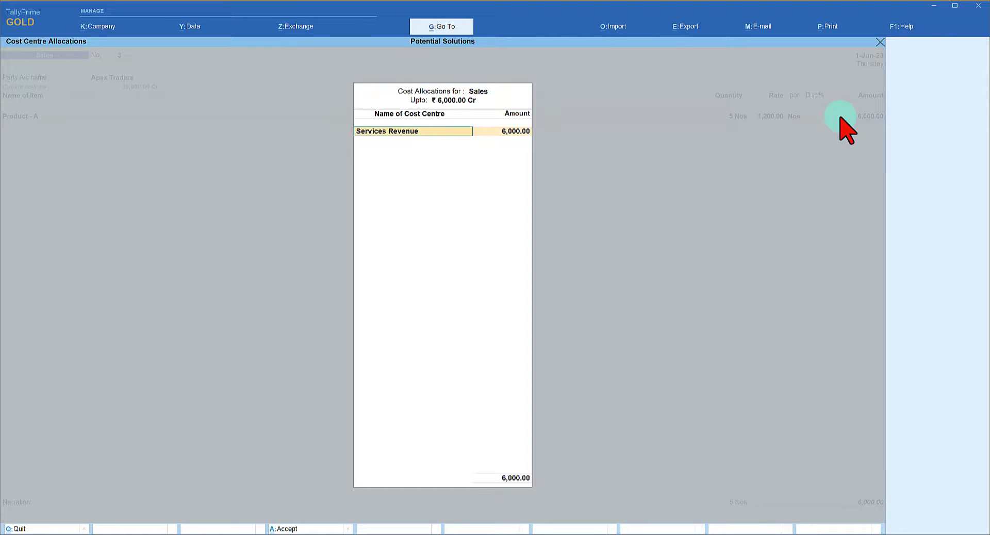
text(Pr)
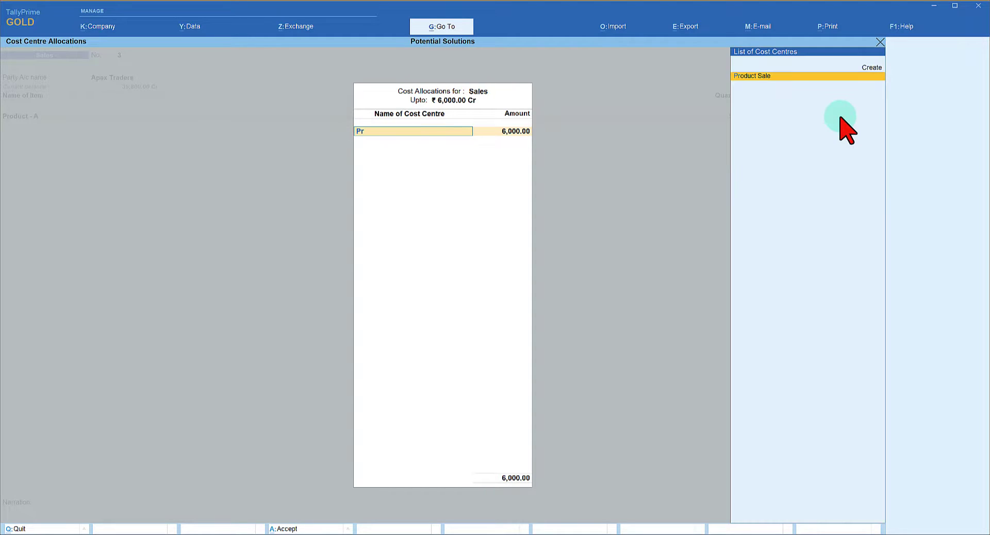
key(Return)
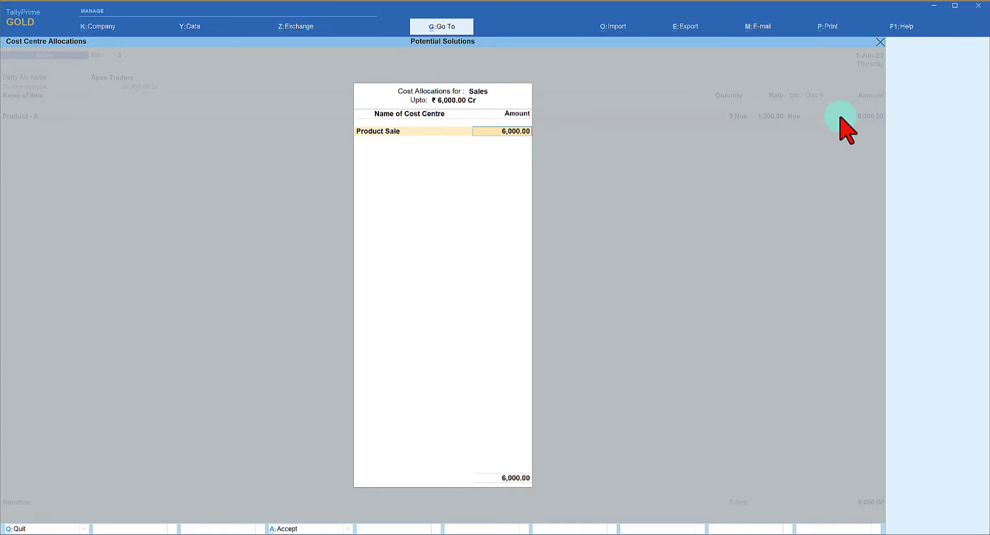
key(Return)
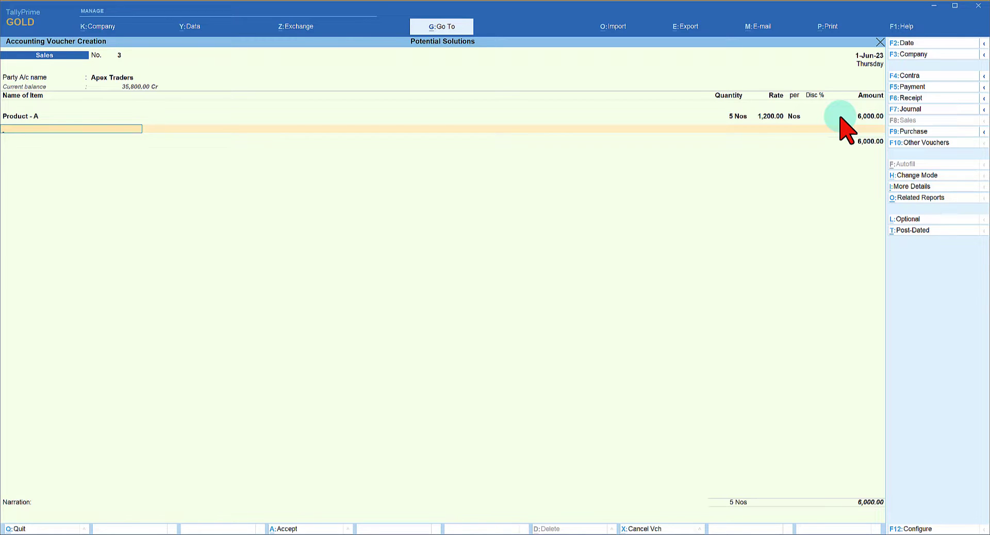
- Add 5 Spare Parts at 150 (750.00) on Sales, cost centre Services Revenue
text(S)
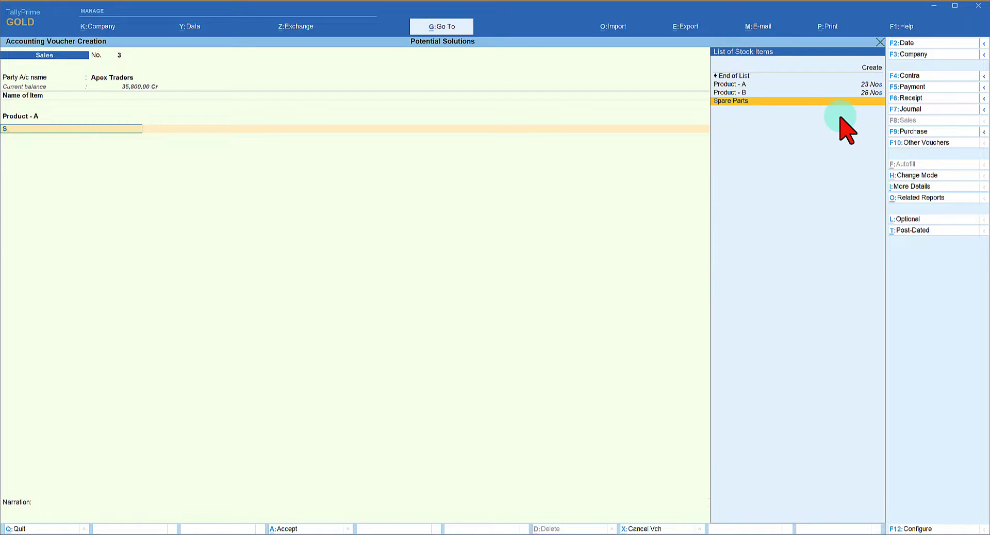
key(Return)
text(5)
key(Return)
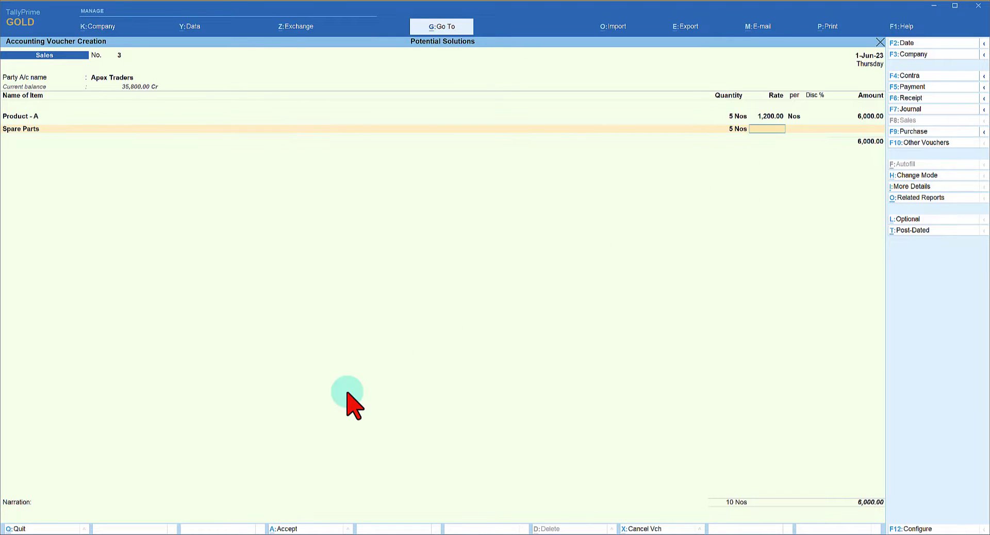
text(150)
key(Return)
key(Return)
key(Return)
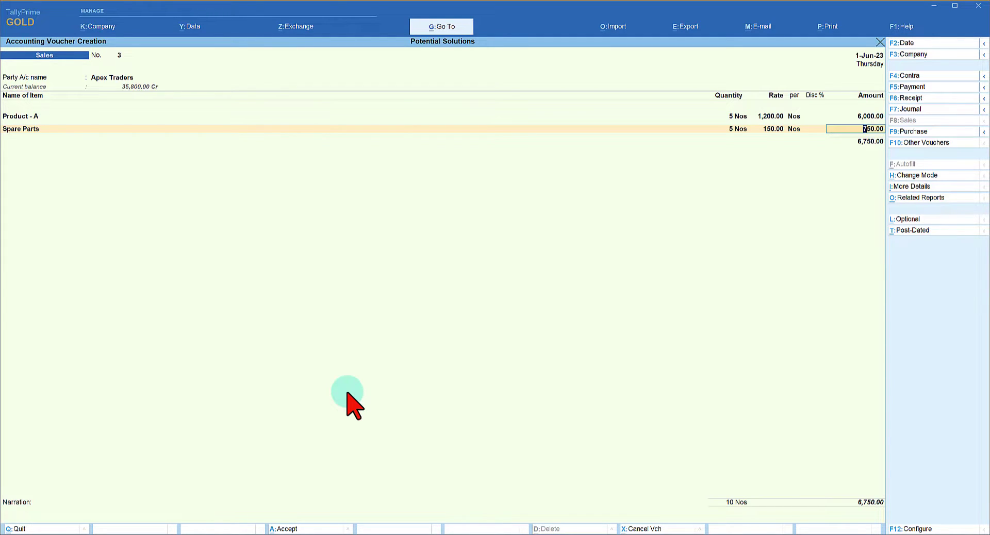
key(Return)
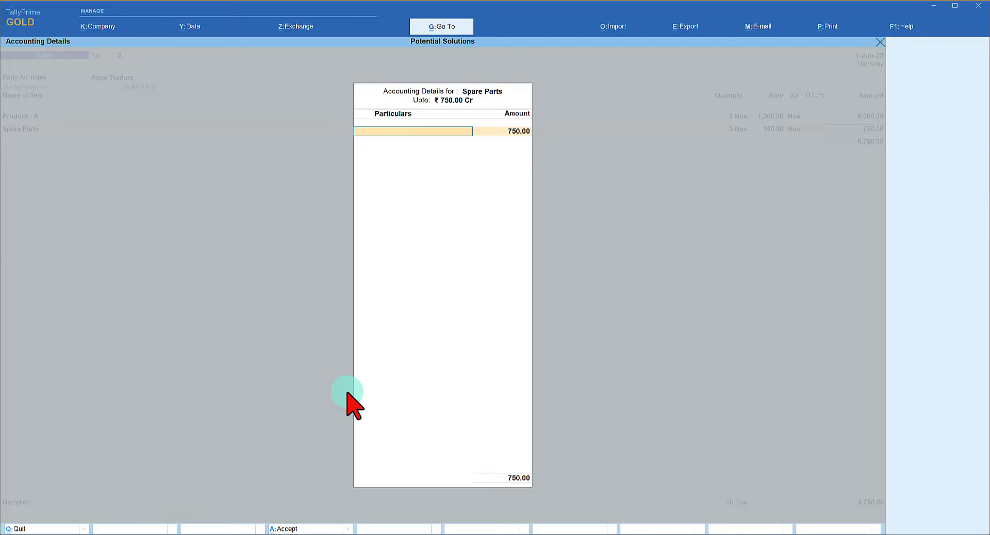
text(Sa)
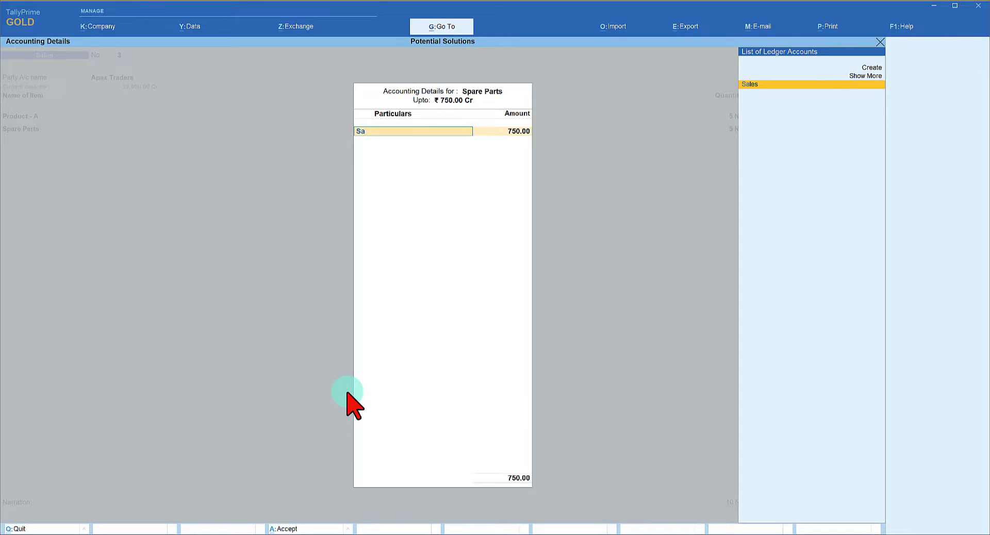
key(Return)
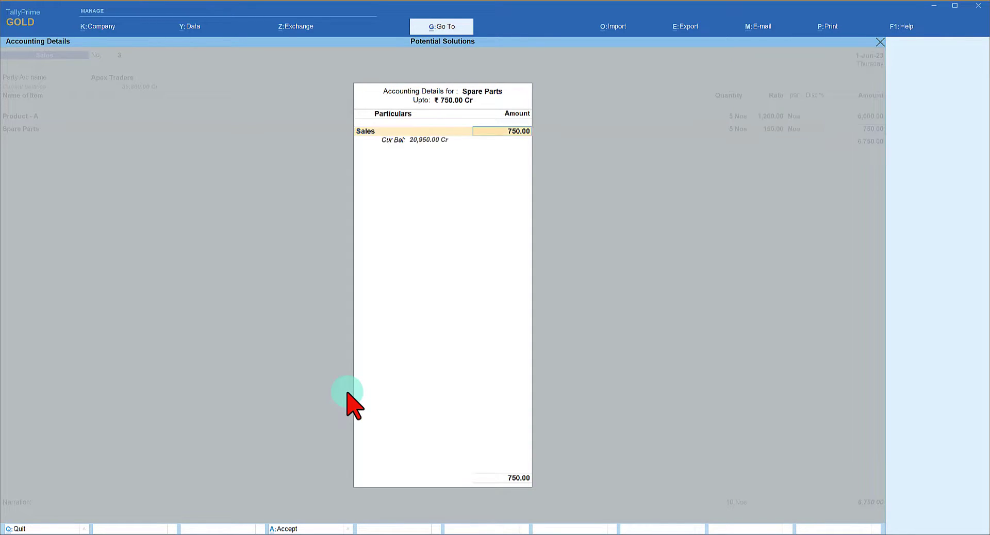
key(Return)
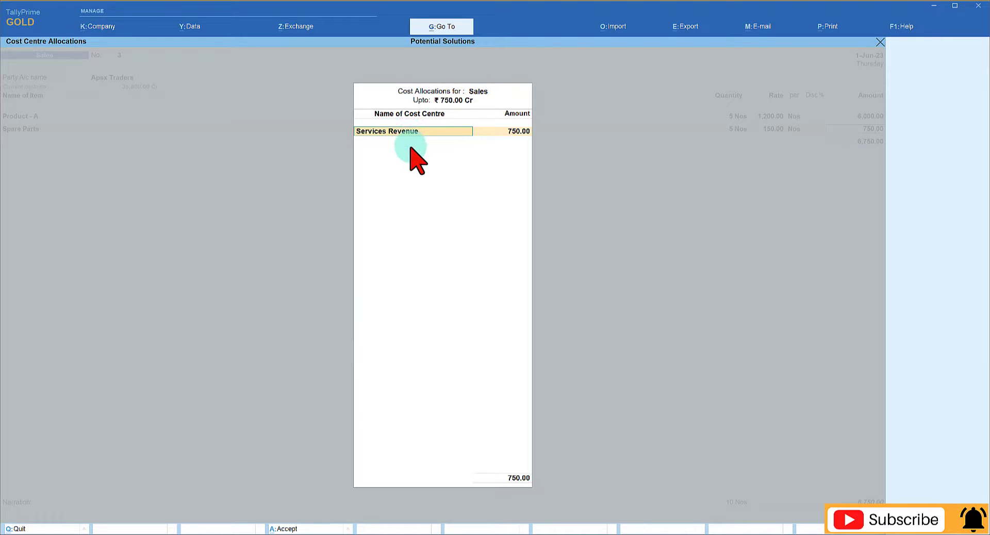
key(Return)
key(Return)
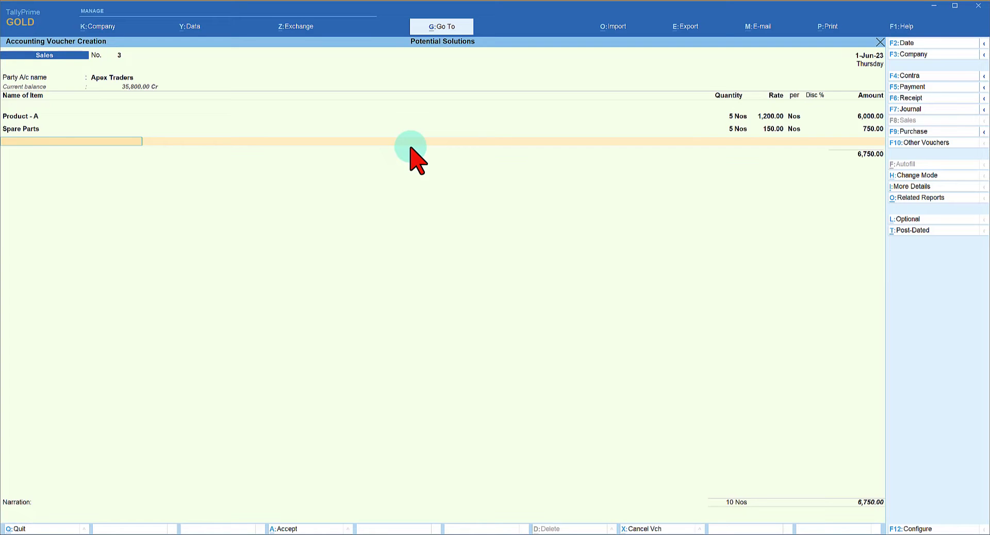
key(Return)
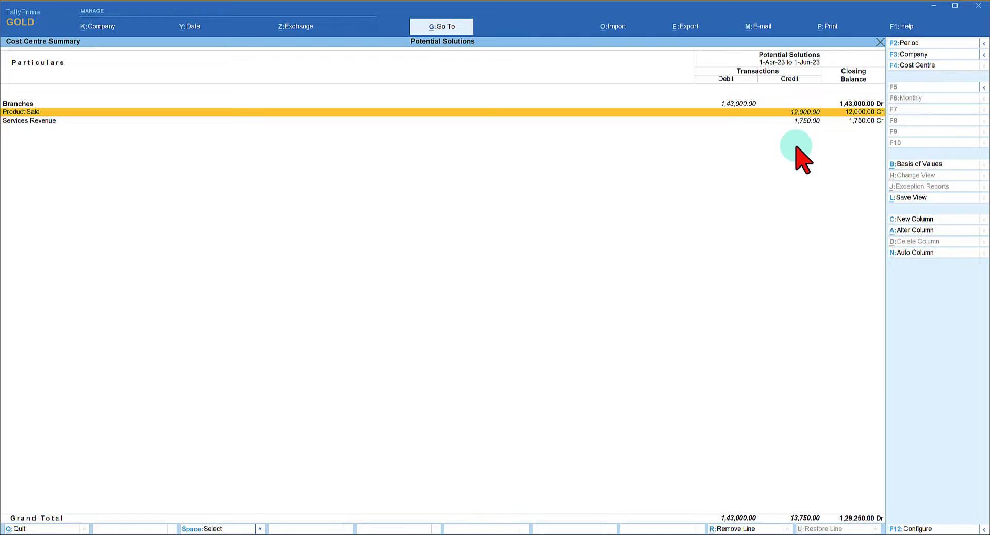
- Drill into Product Sale's June vouchers: Sales 2 and 3, 6,000.00 each, totalling 12,000.00
key(Return)
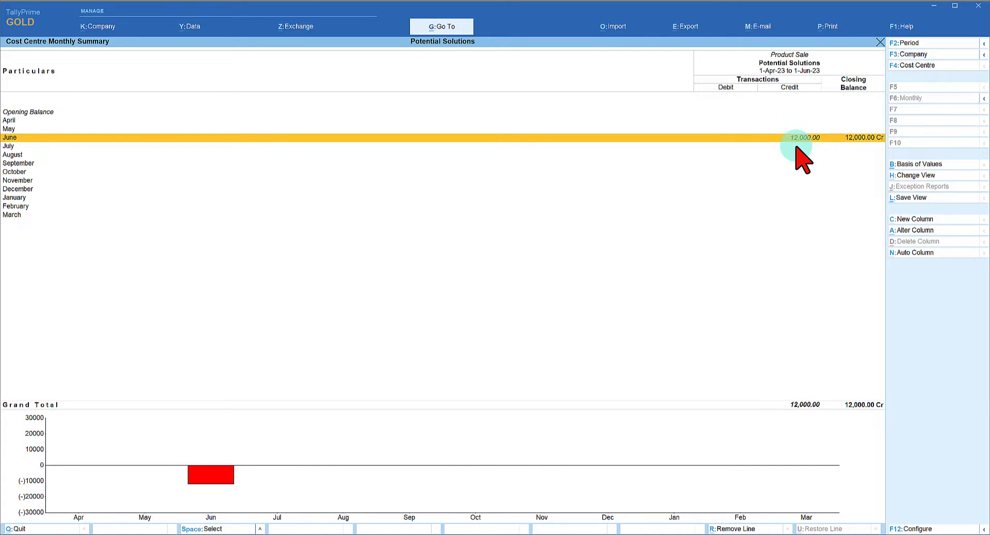
click(797, 147)
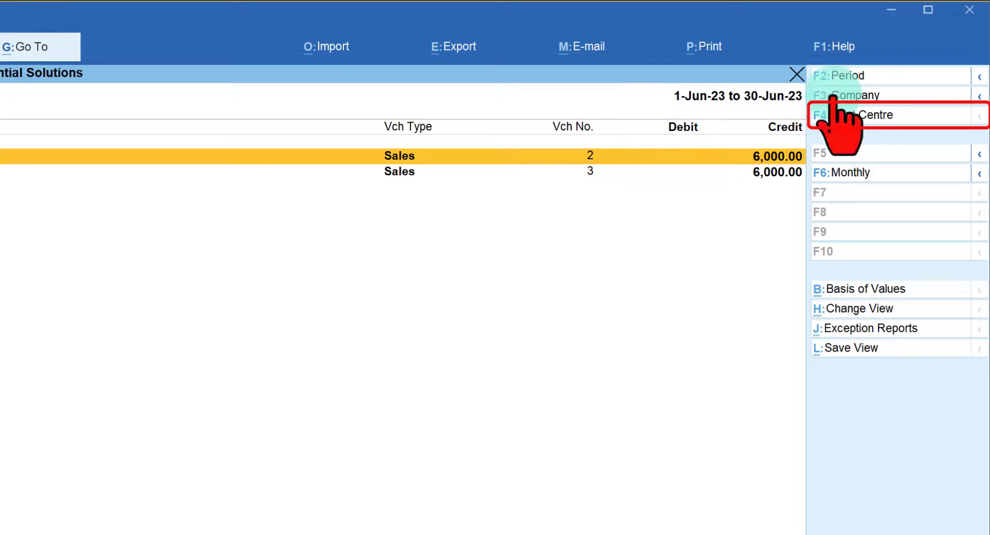
- Switch the report to Services Revenue (vouchers 2 and 3, 1,750.00), then start Sales voucher No. 4
click(854, 120)
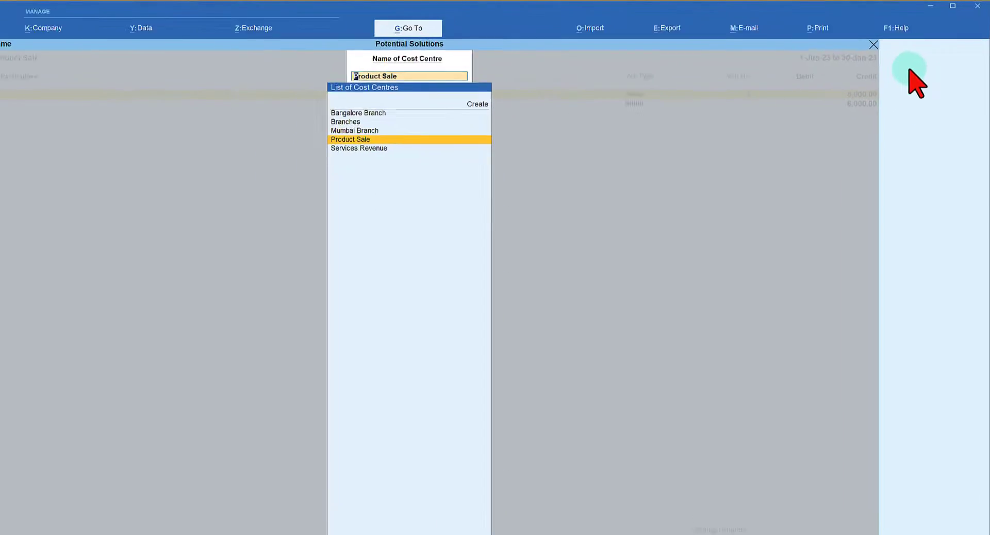
key(Down)
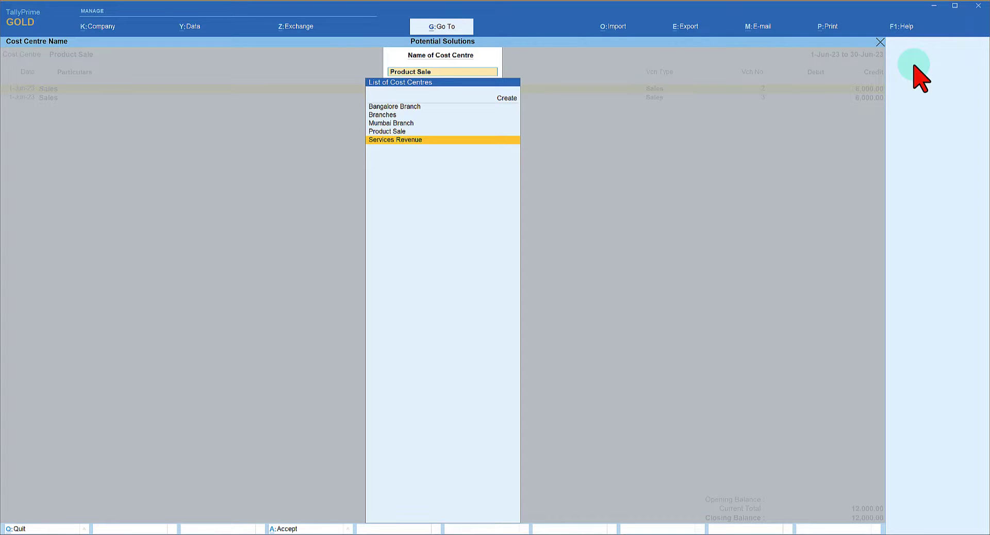
key(Return)
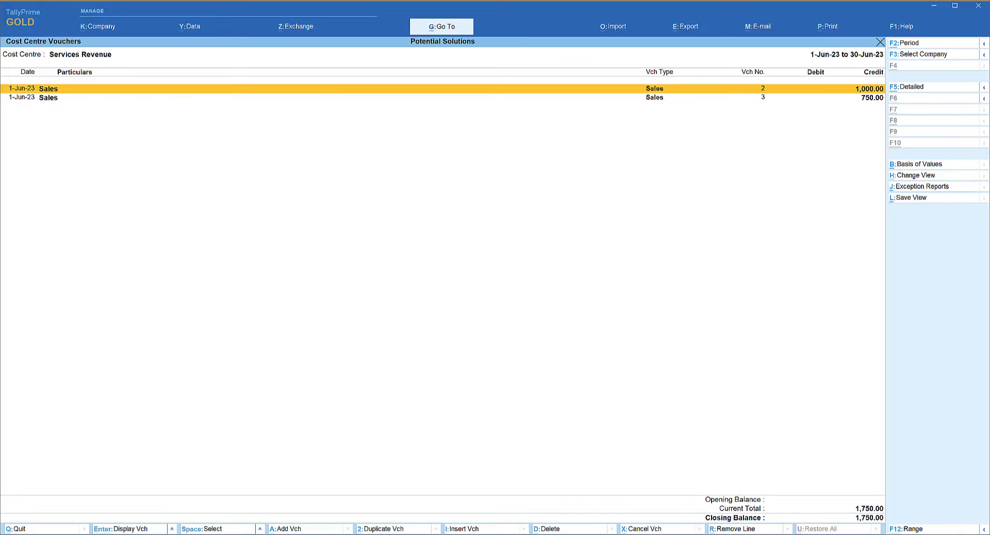
key(alt+a)
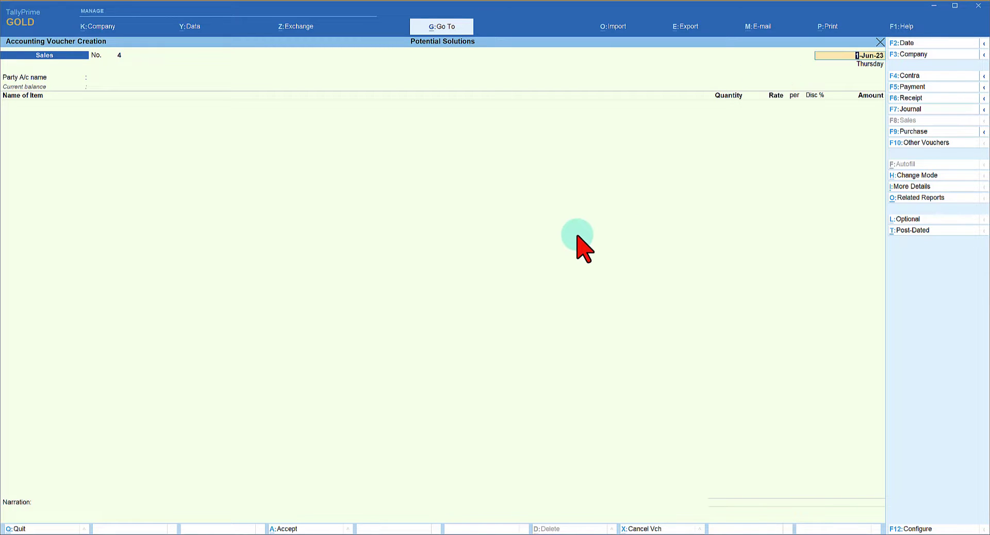
- Set common ledger for item allocation, Select Cost Centre/Class and Show list of Cost Centres to Yes
key(F12)
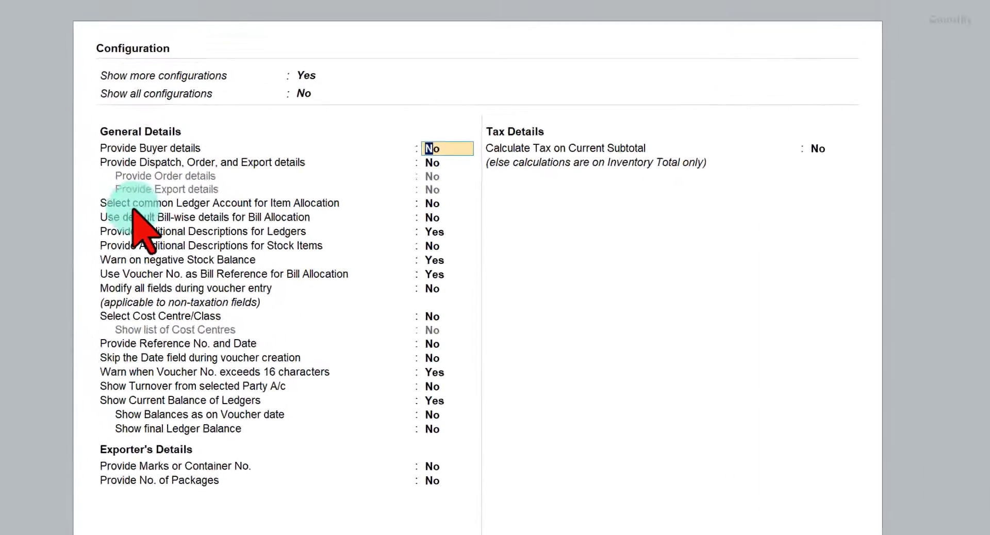
click(432, 203)
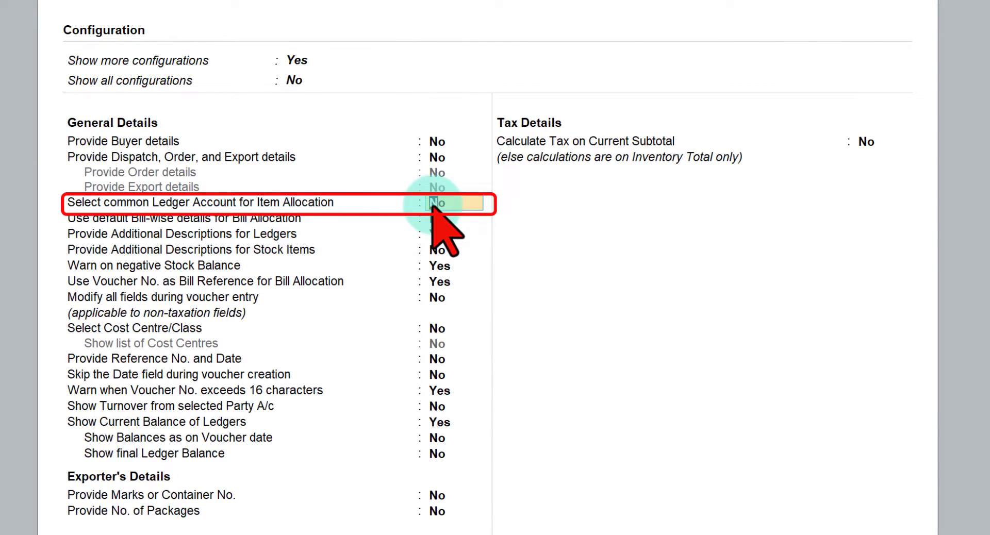
text(y)
key(Return)
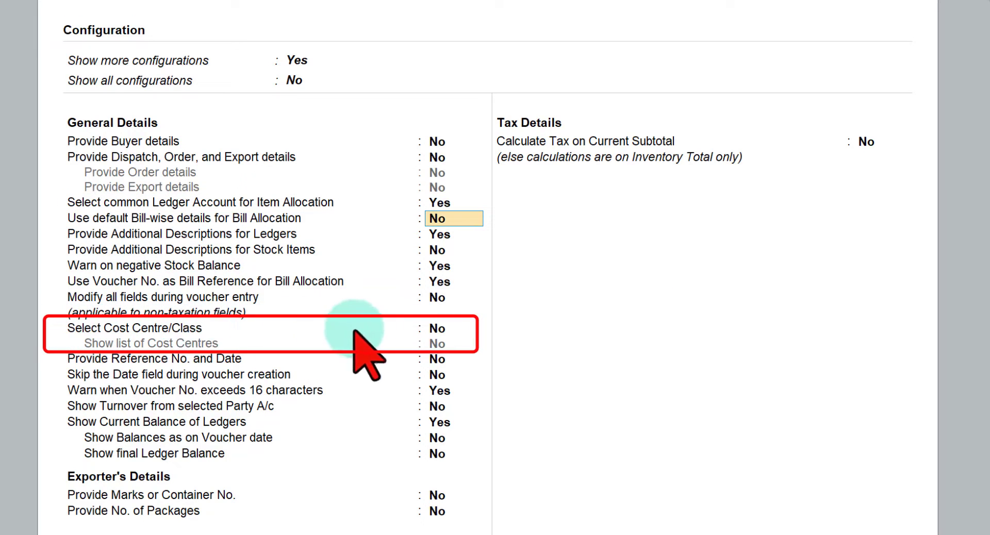
click(437, 329)
text(y)
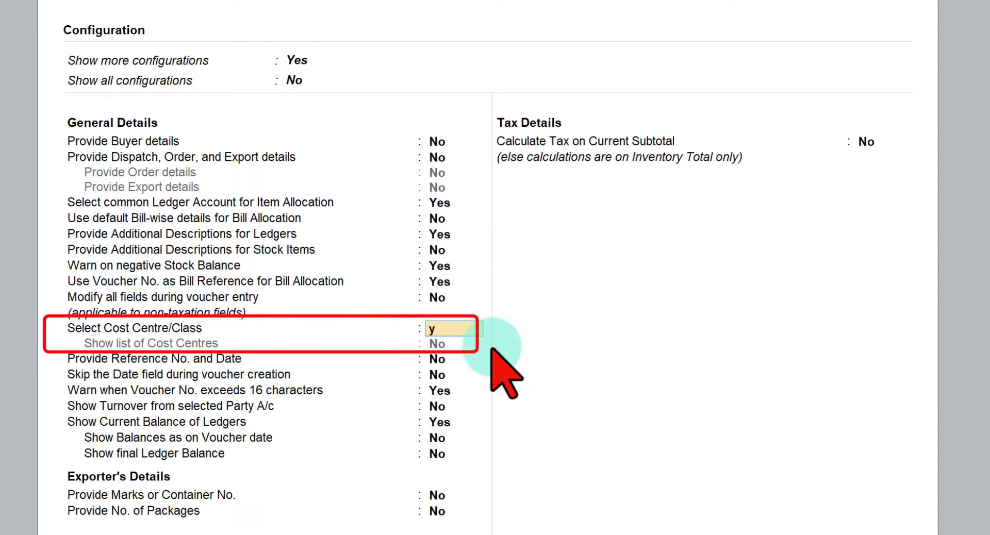
key(Return)
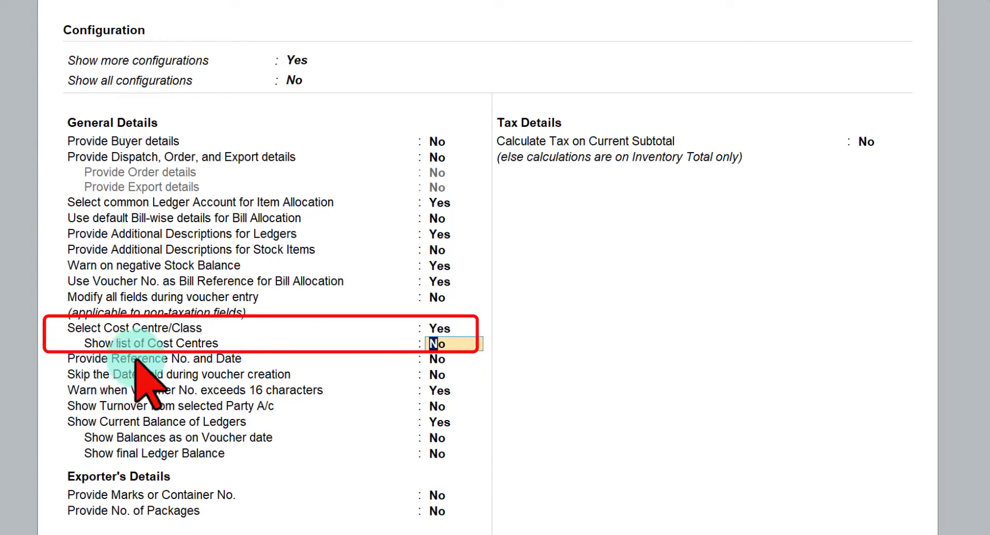
text(y)
key(Return)
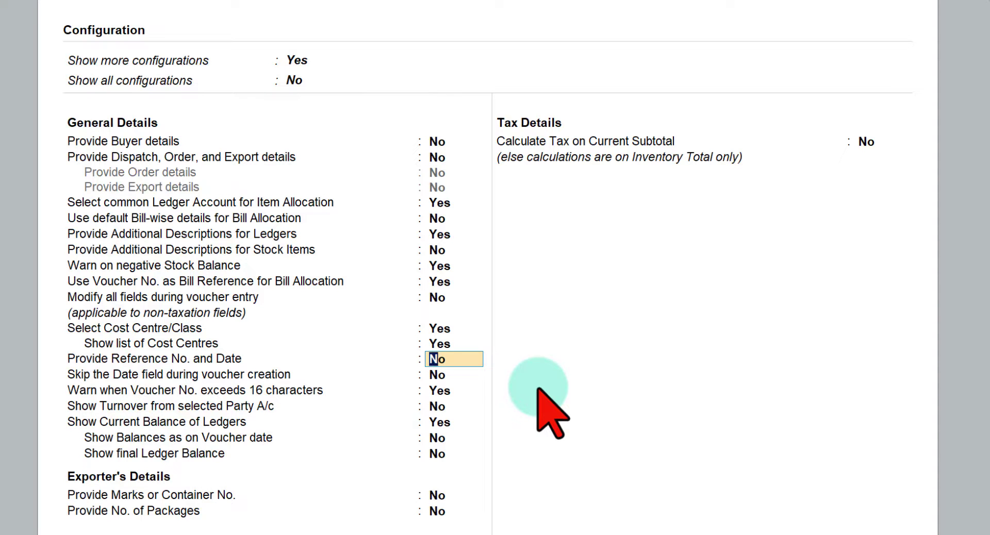
key(ctrl+a)
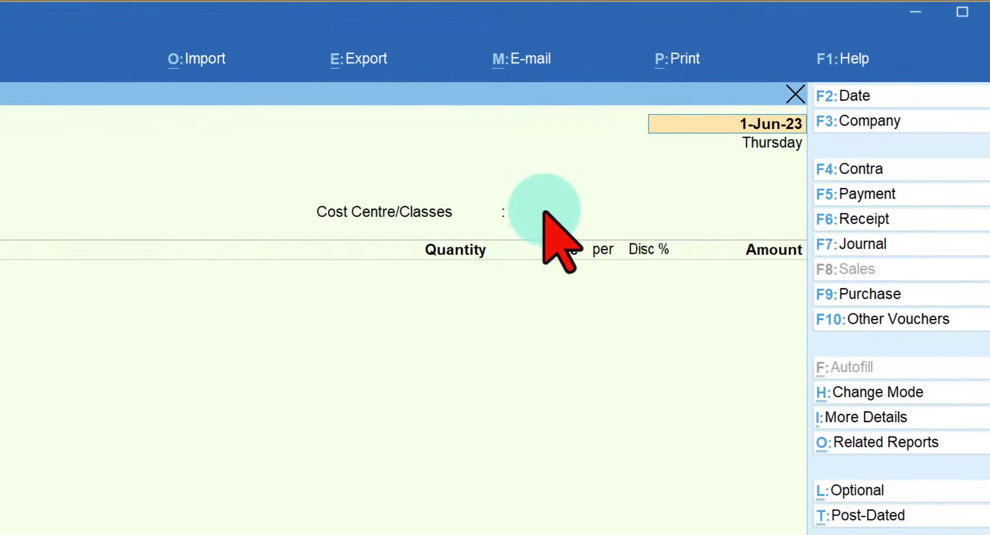
- Enter party Apex Traders, ledger Sales, class Product Sale, and pick Product - A as the first item
key(Return)
key(Return)
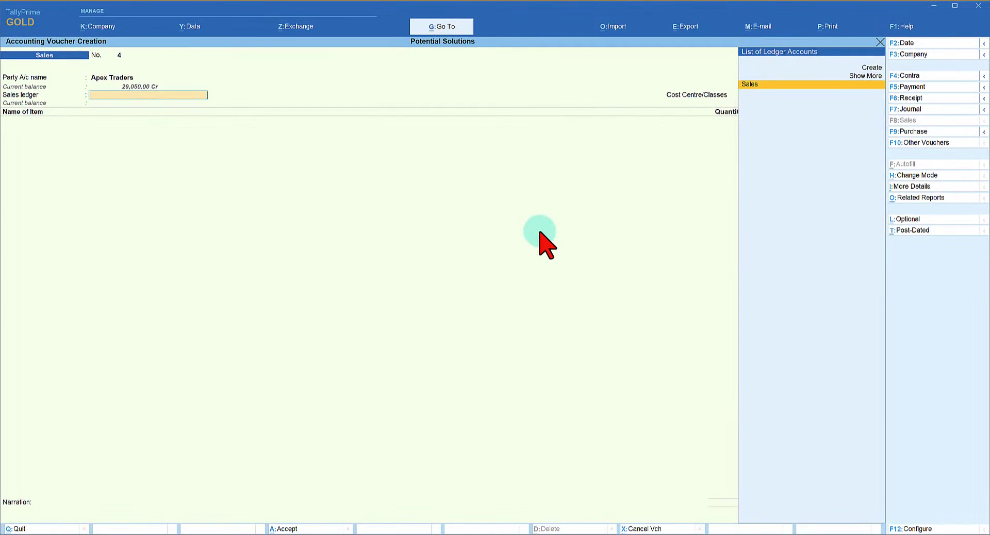
key(Return)
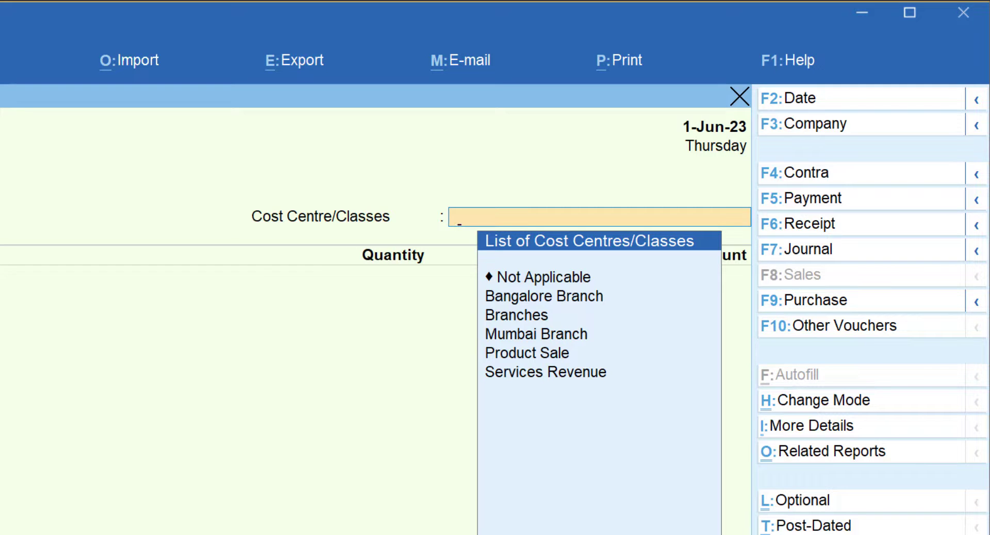
click(544, 296)
key(Down)
key(Down)
key(Down)
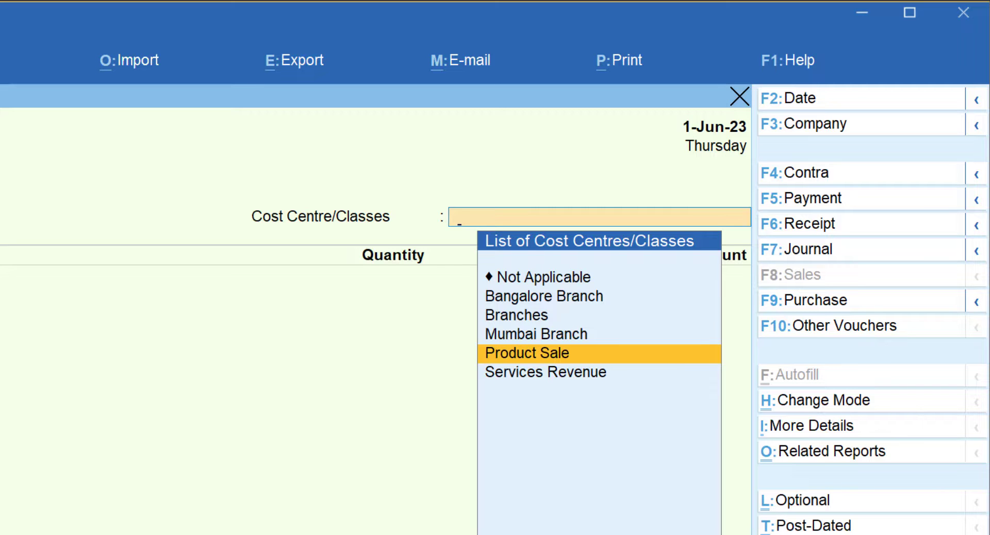
key(Return)
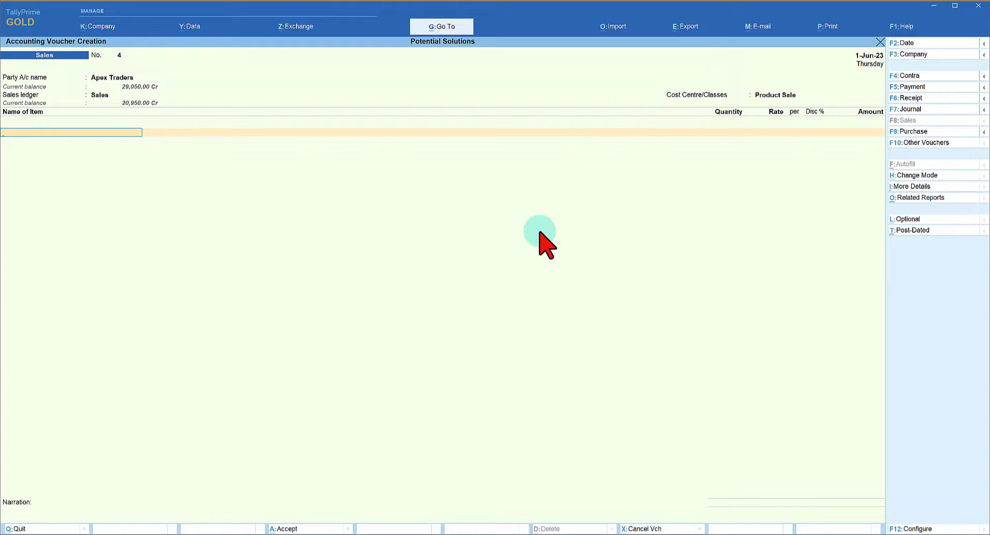
key(Down)
key(Down)
key(Return)
- Enter 10 Nos of Product - A at 1,200.00, giving 12,000.00
text(10 Nos)
key(Return)
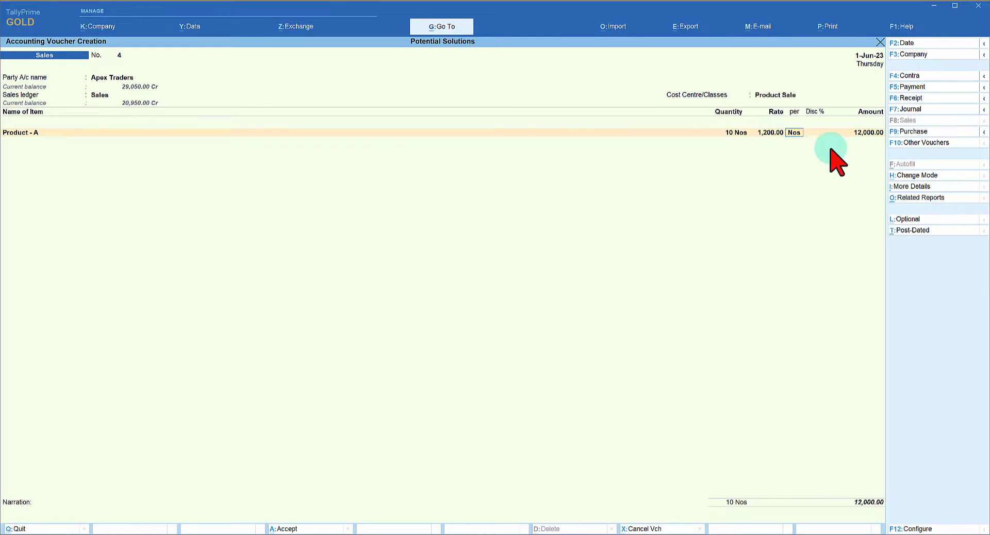
key(Return)
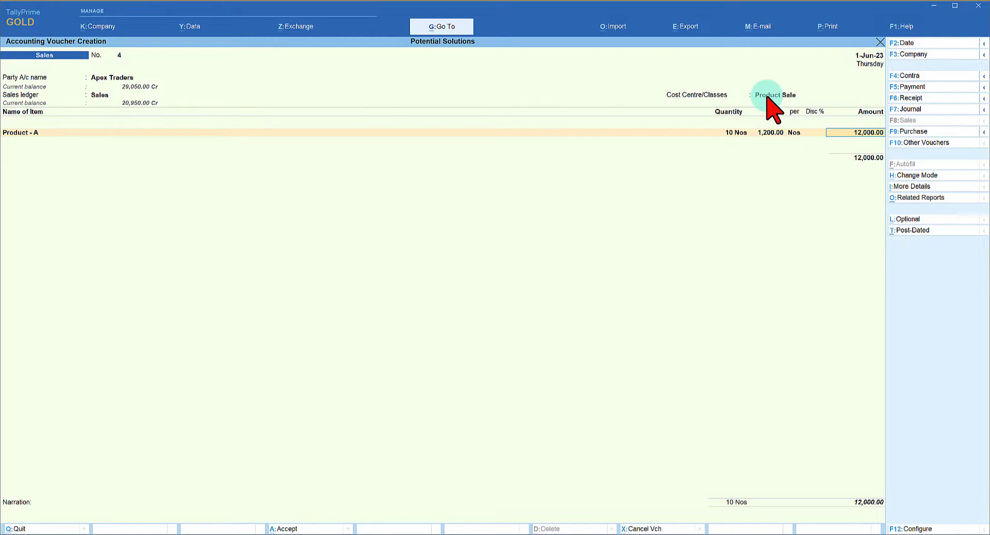
key(Return)
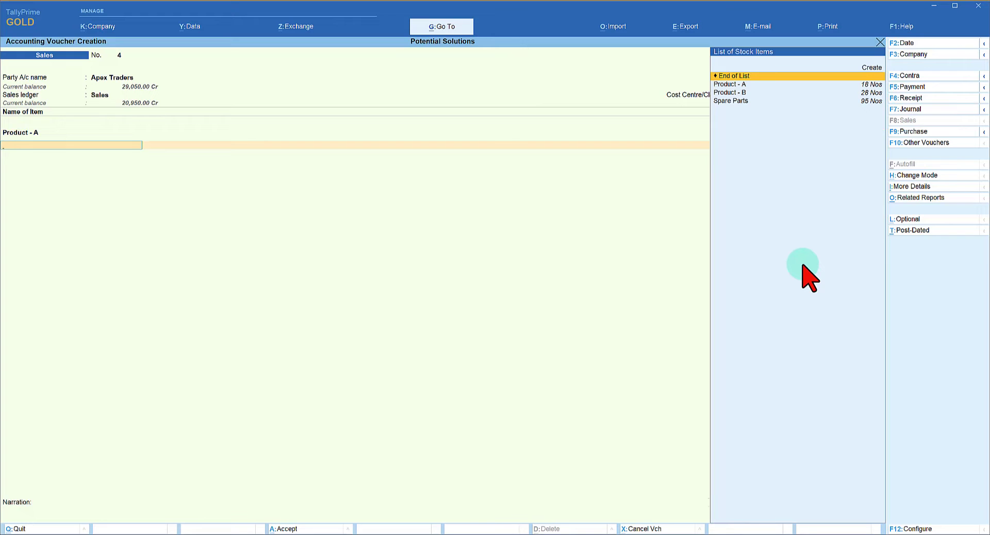
- Add 10 Nos of Product - B, then view Product Sale's June vouchers totalling 48,000.00
key(Down)
key(Down)
key(Return)
text(10)
key(Return)
key(Return)
key(Return)
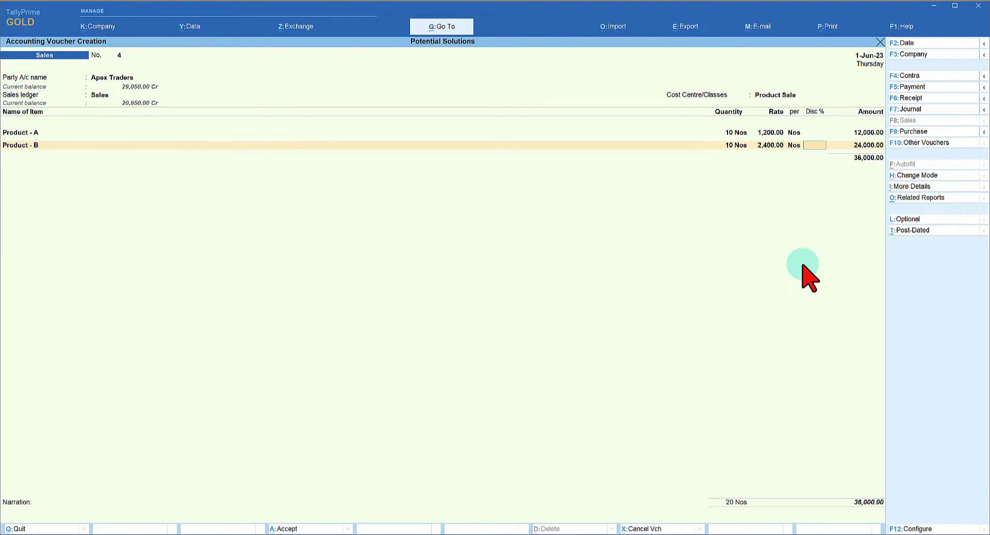
key(Return)
key(Return)
key(Return)
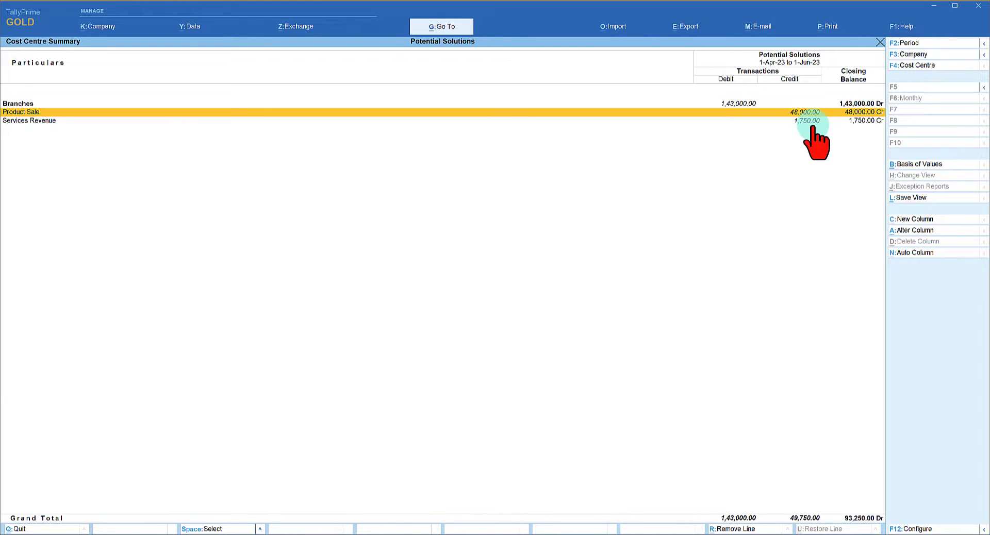
key(Return)
key(Return)
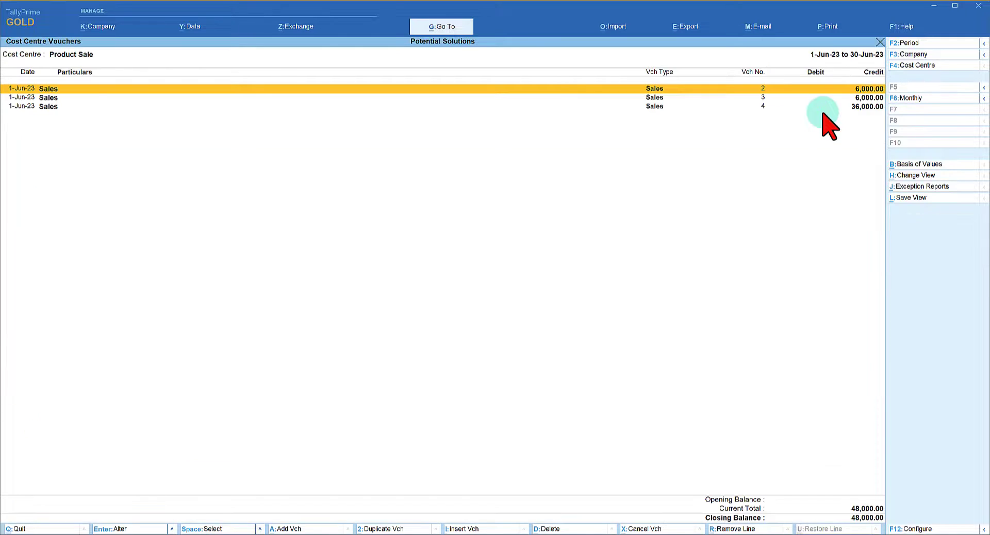